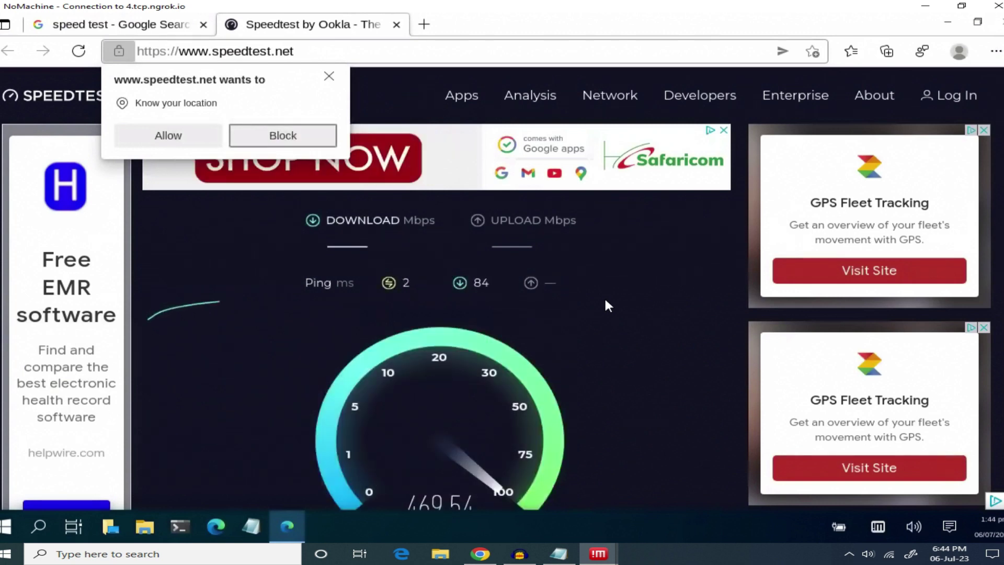
{"action": "scroll", "coordinate": [605, 303], "scroll_direction": "down", "scroll_amount": 1}
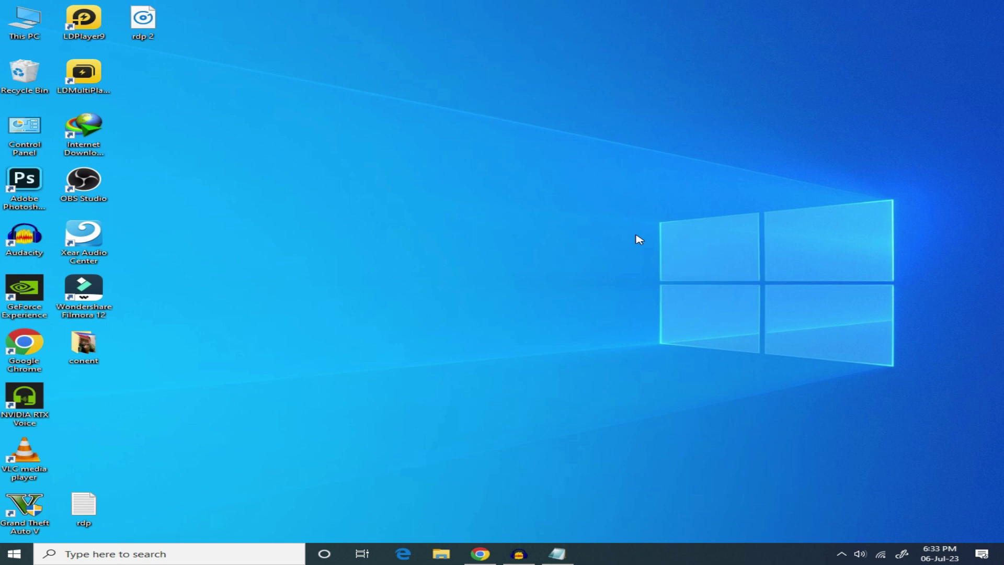
- Bring up the rdp notes file in Notepad
{"action": "left_click", "coordinate": [557, 553]}
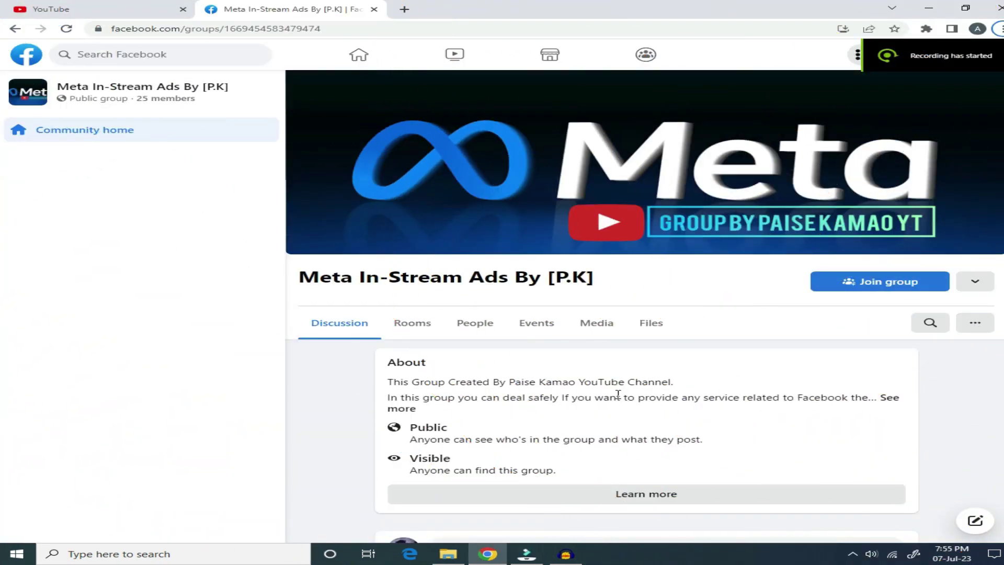
- Open the Google Drive link in the "DOWNLOAD NOTEPAD HERE" post of the Meta In-Stream Ads By [P.K] Facebook group
{"action": "scroll", "coordinate": [618, 394], "scroll_direction": "down", "scroll_amount": 1}
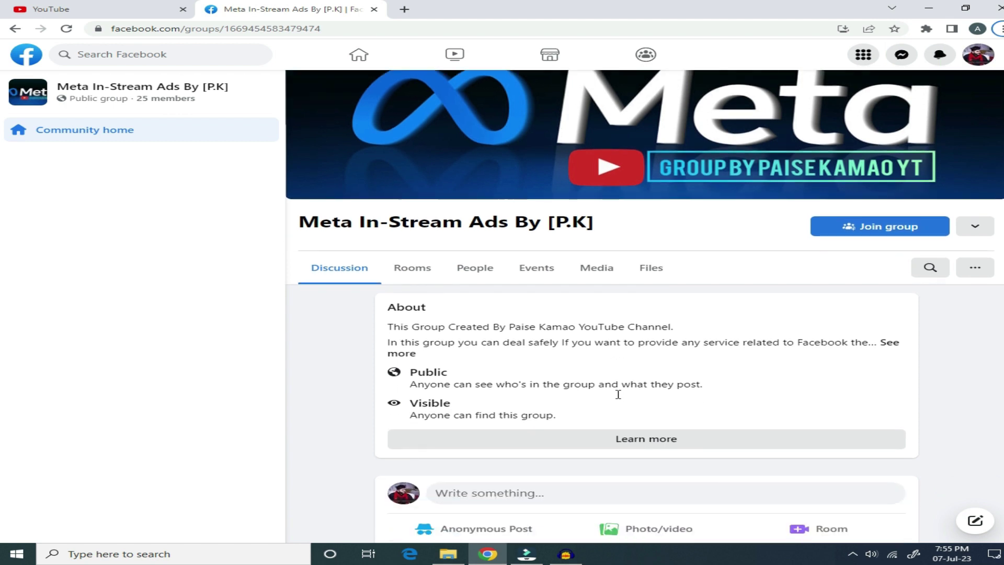
{"action": "scroll", "coordinate": [618, 394], "scroll_direction": "down", "scroll_amount": 2}
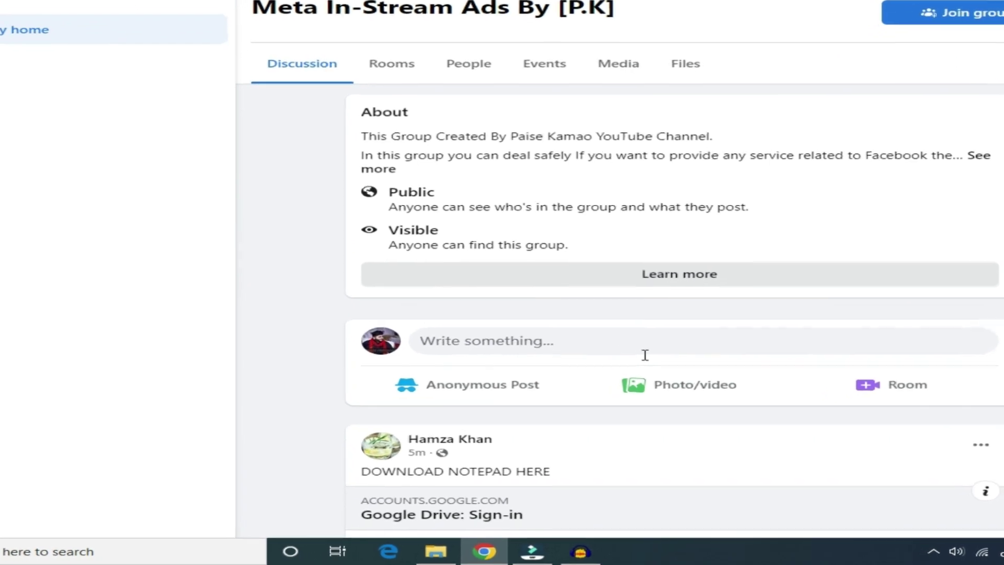
{"action": "scroll", "coordinate": [664, 324], "scroll_direction": "up", "scroll_amount": 3}
{"action": "scroll", "coordinate": [679, 308], "scroll_direction": "down", "scroll_amount": 6}
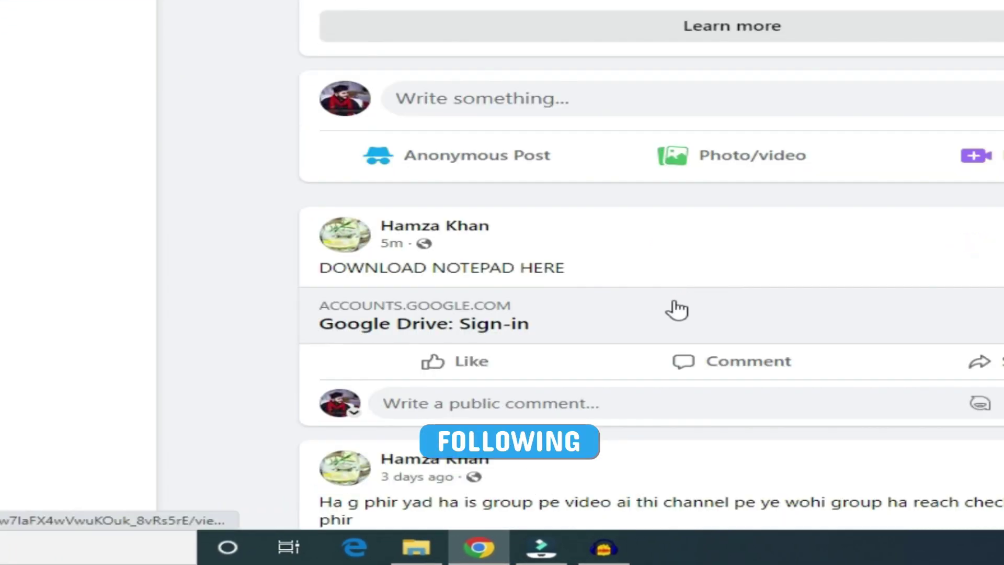
{"action": "left_click", "coordinate": [674, 309]}
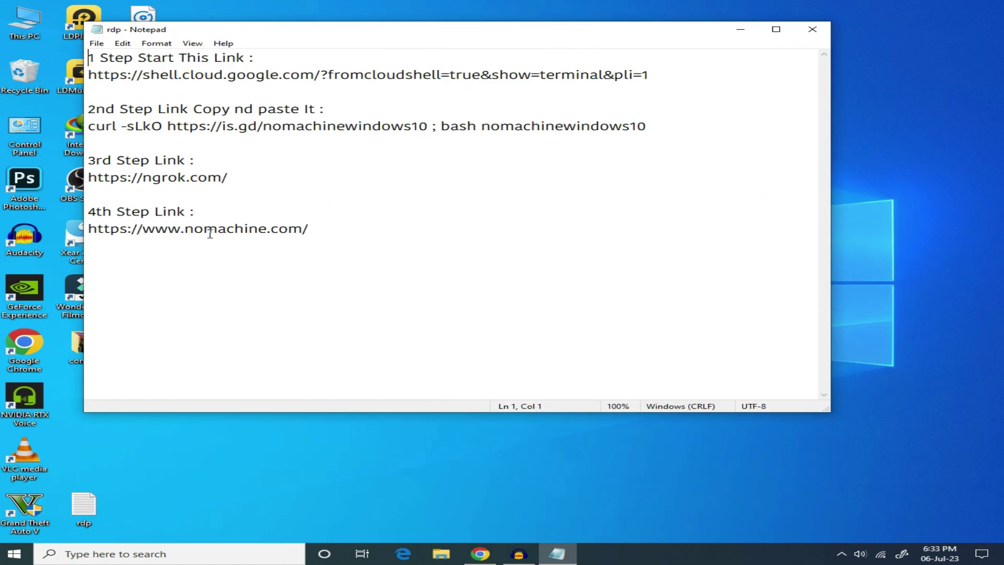
{"action": "left_click", "coordinate": [210, 233]}
{"action": "triple_click", "coordinate": [202, 232]}
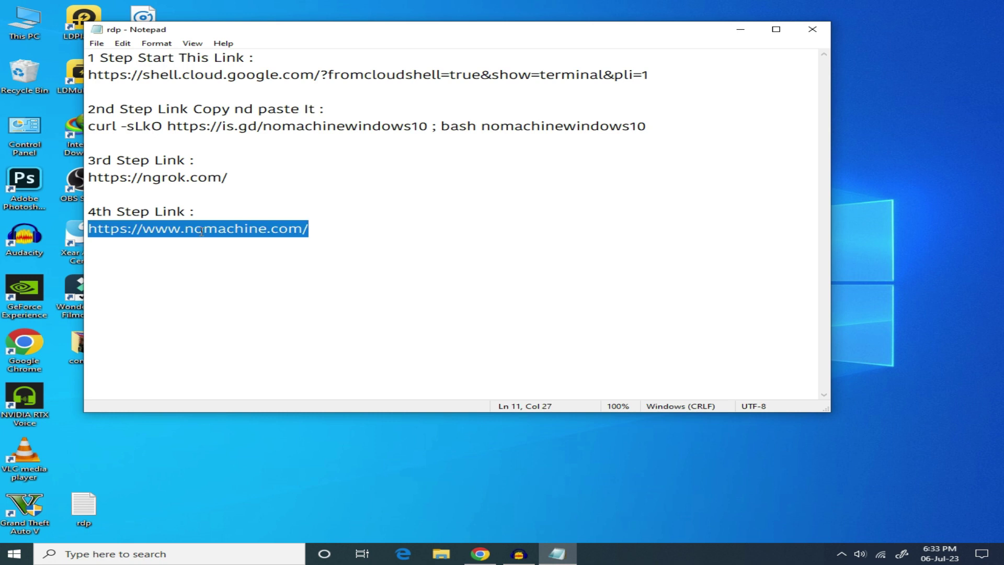
{"action": "right_click", "coordinate": [202, 232]}
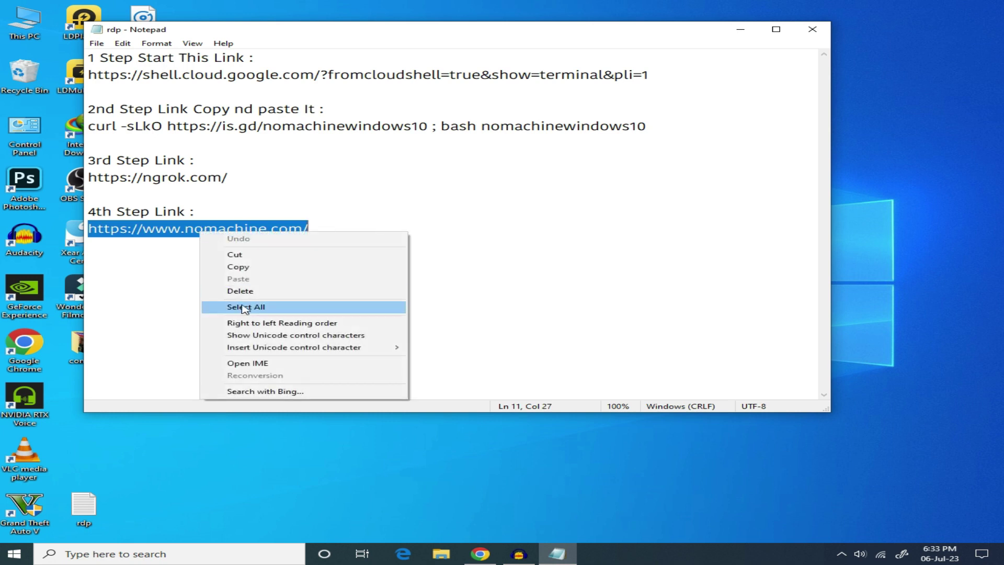
{"action": "left_click", "coordinate": [266, 268]}
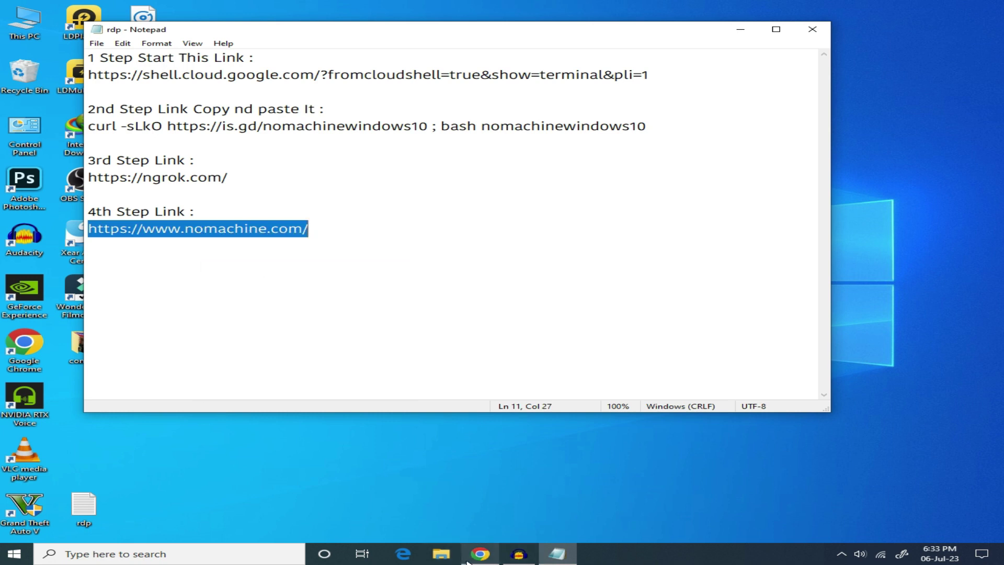
{"action": "left_click", "coordinate": [480, 553]}
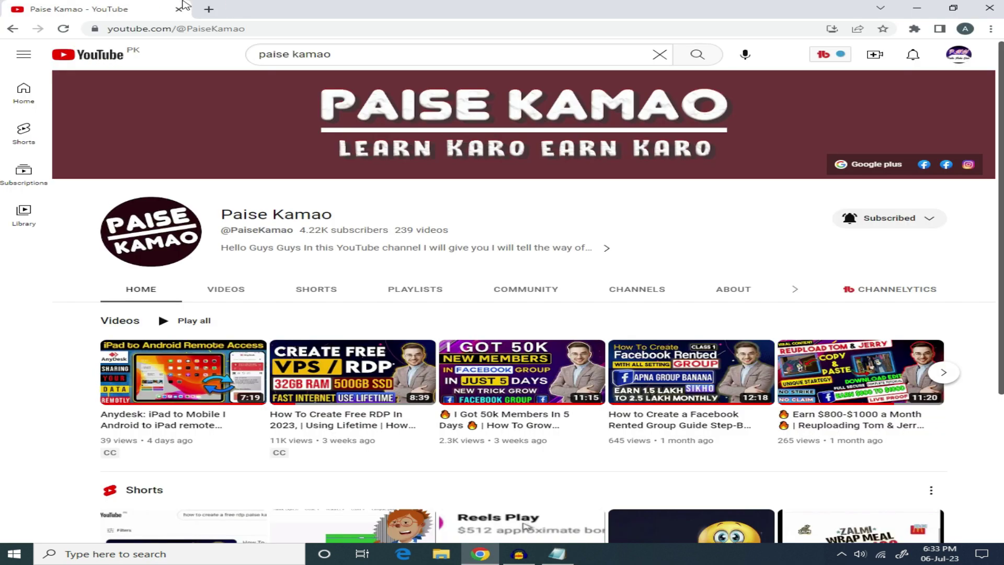
{"action": "left_click", "coordinate": [209, 8]}
{"action": "right_click", "coordinate": [157, 29]}
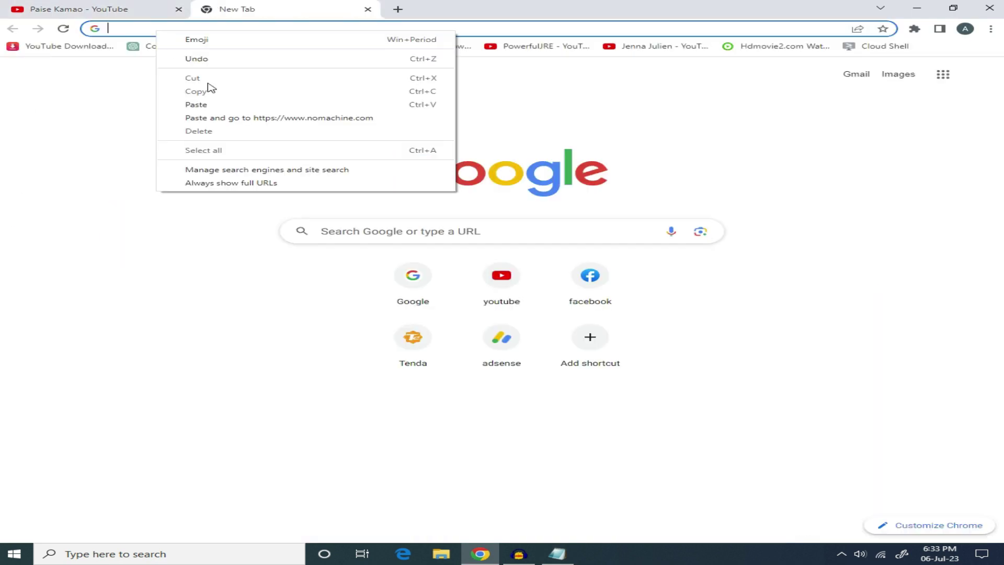
{"action": "left_click", "coordinate": [219, 125]}
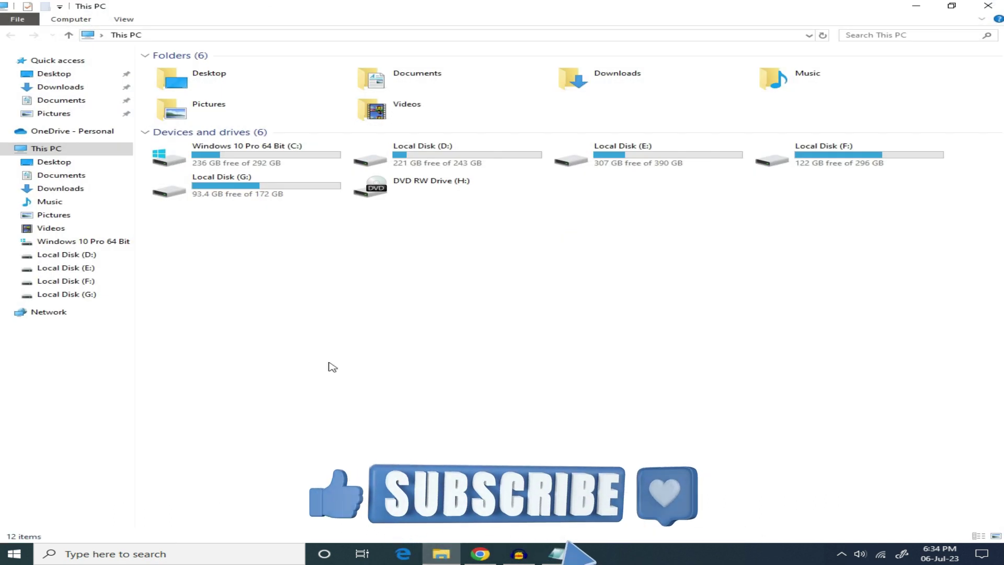
- Launch the nomachine_8.6.1_1_x64 installer from the Programs folder inside Downloads
{"action": "left_click", "coordinate": [74, 88]}
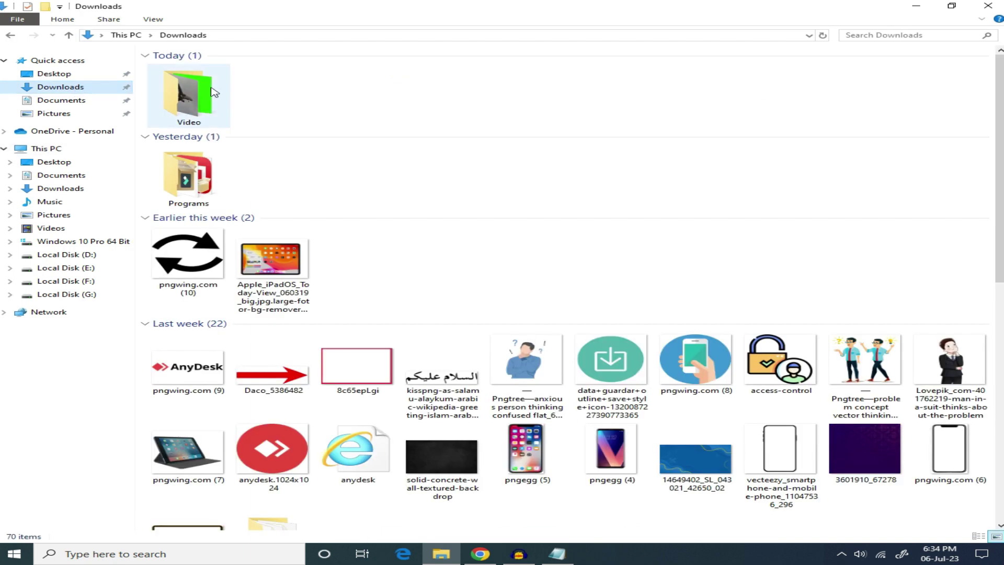
{"action": "left_click", "coordinate": [214, 92]}
{"action": "double_click", "coordinate": [214, 170]}
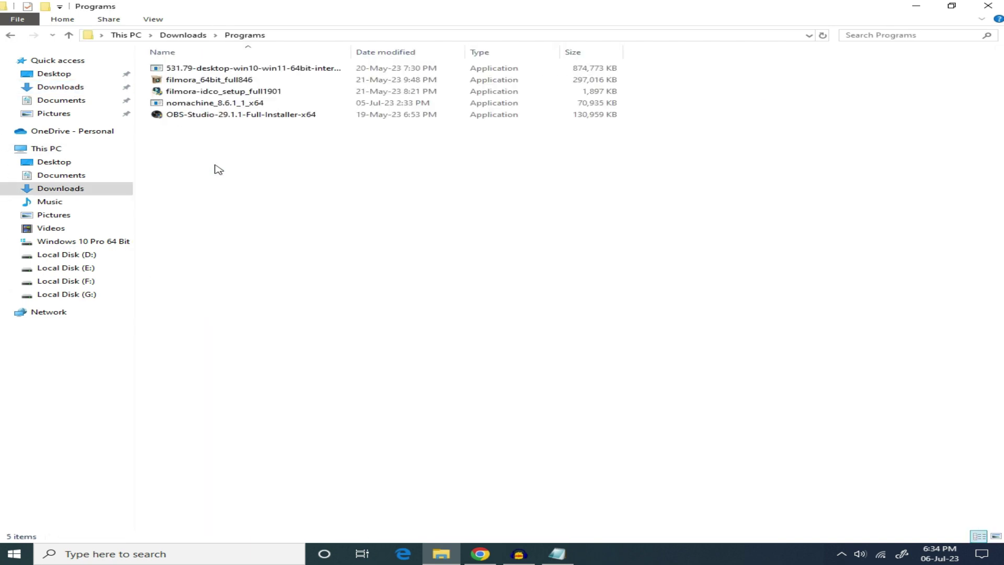
{"action": "left_click", "coordinate": [204, 104]}
{"action": "double_click", "coordinate": [206, 105]}
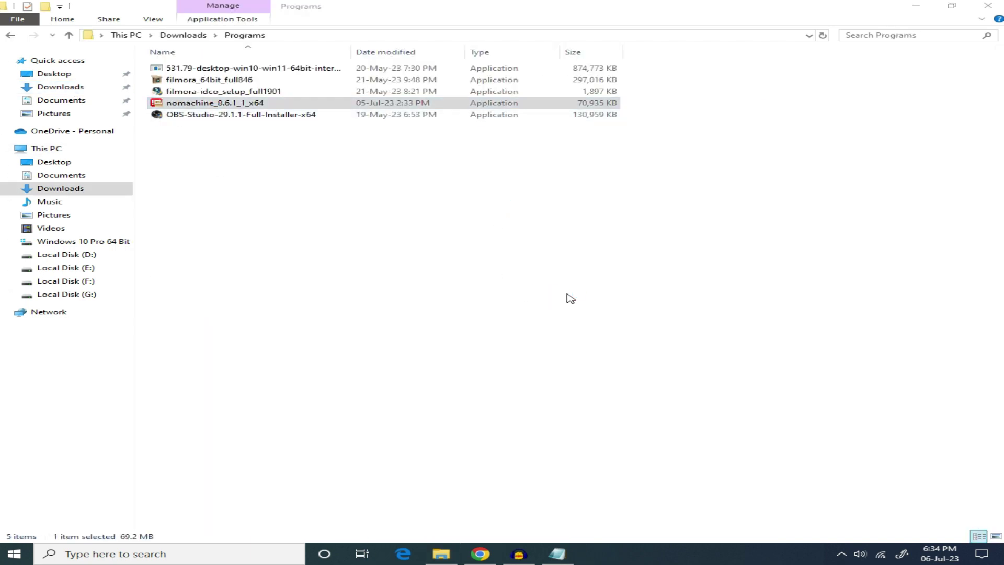
- Accept the NoMachine license agreement, run the installation and finish the setup wizard
{"action": "left_click", "coordinate": [594, 365]}
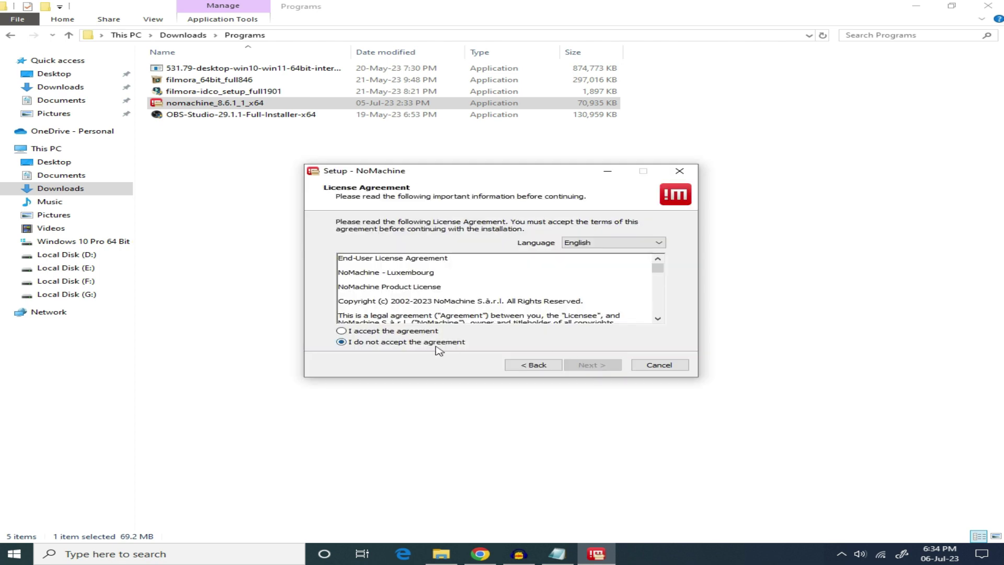
{"action": "left_click", "coordinate": [387, 332]}
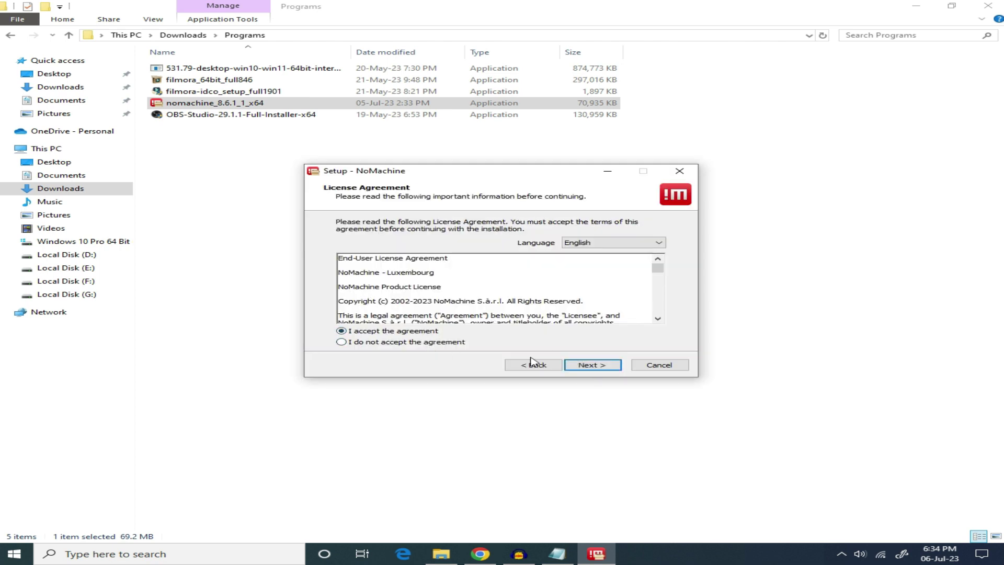
{"action": "left_click", "coordinate": [593, 368]}
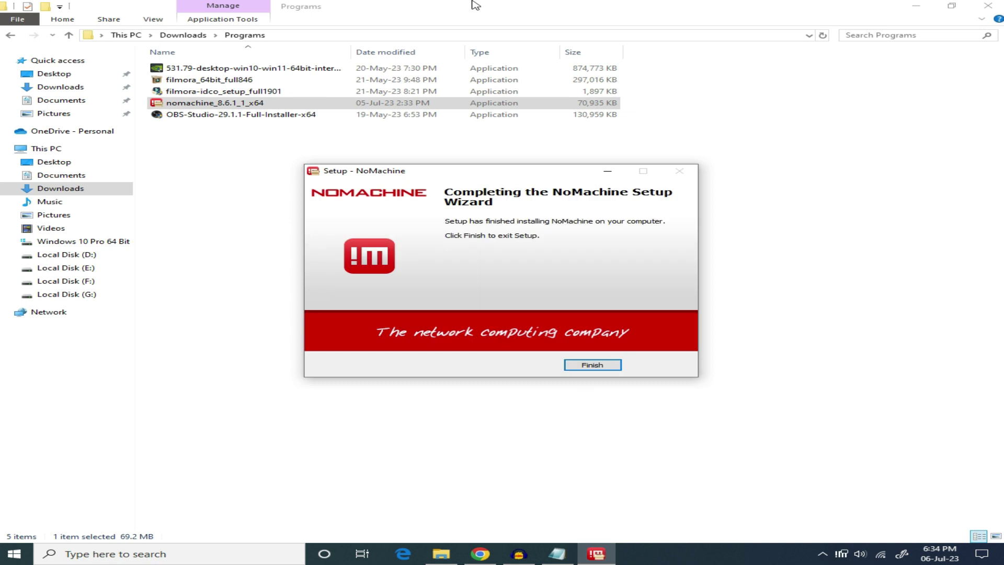
{"action": "left_click", "coordinate": [582, 366]}
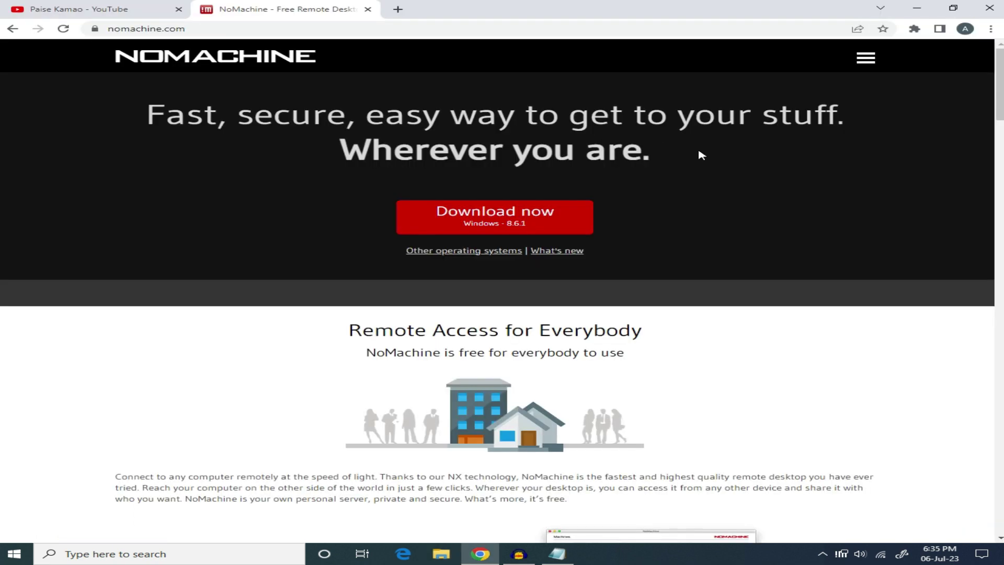
{"action": "left_click", "coordinate": [557, 553]}
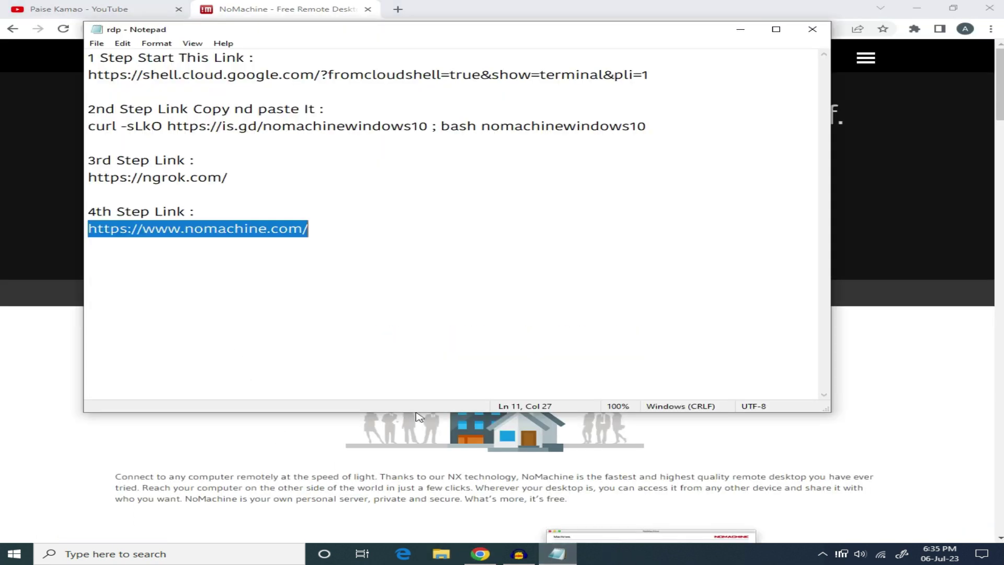
{"action": "left_click_drag", "start_coordinate": [89, 178], "coordinate": [227, 178]}
{"action": "right_click", "coordinate": [204, 186]}
{"action": "left_click", "coordinate": [202, 219]}
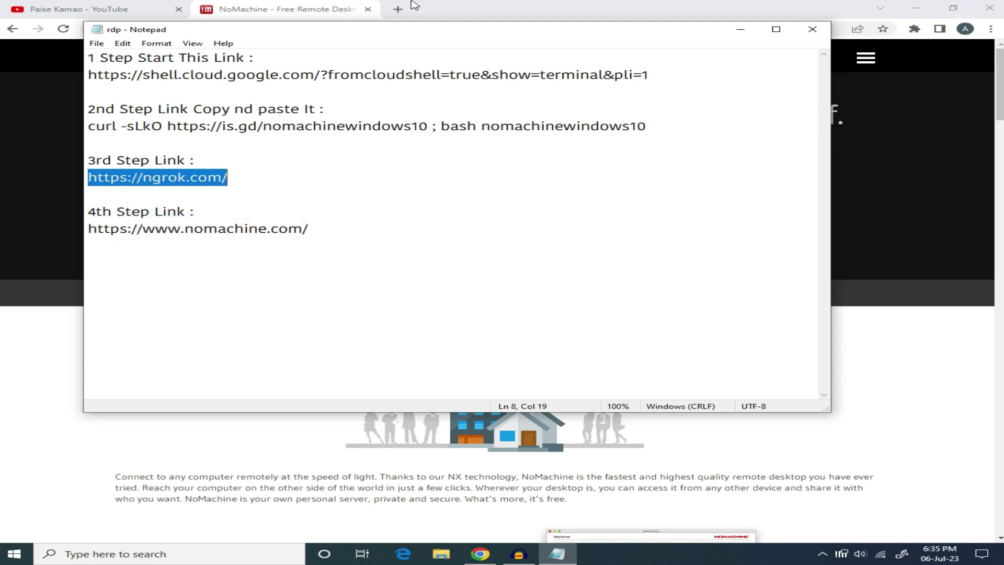
{"action": "left_click", "coordinate": [442, 5]}
{"action": "left_click", "coordinate": [246, 29]}
{"action": "key", "text": "ctrl+v"}
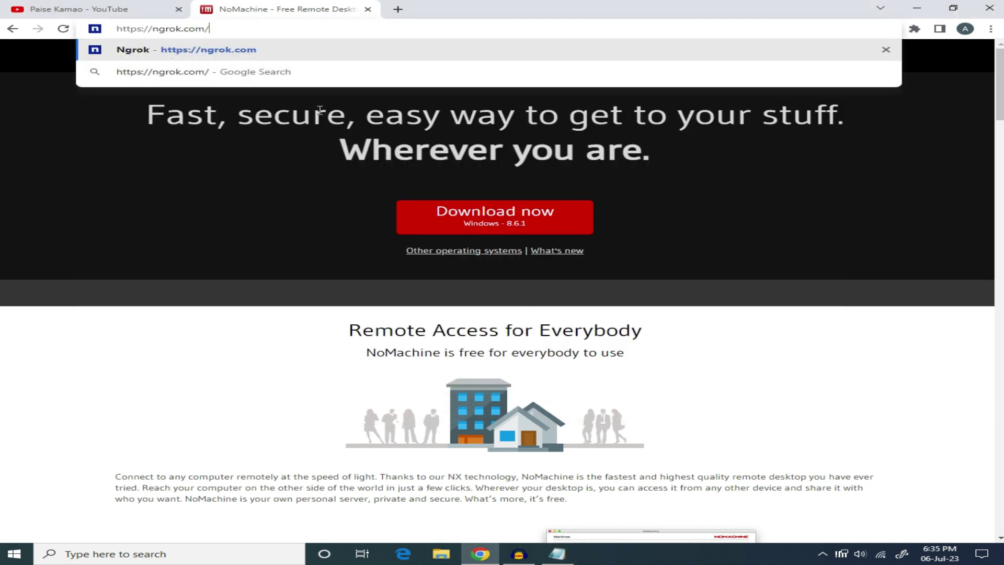
{"action": "left_click", "coordinate": [219, 48]}
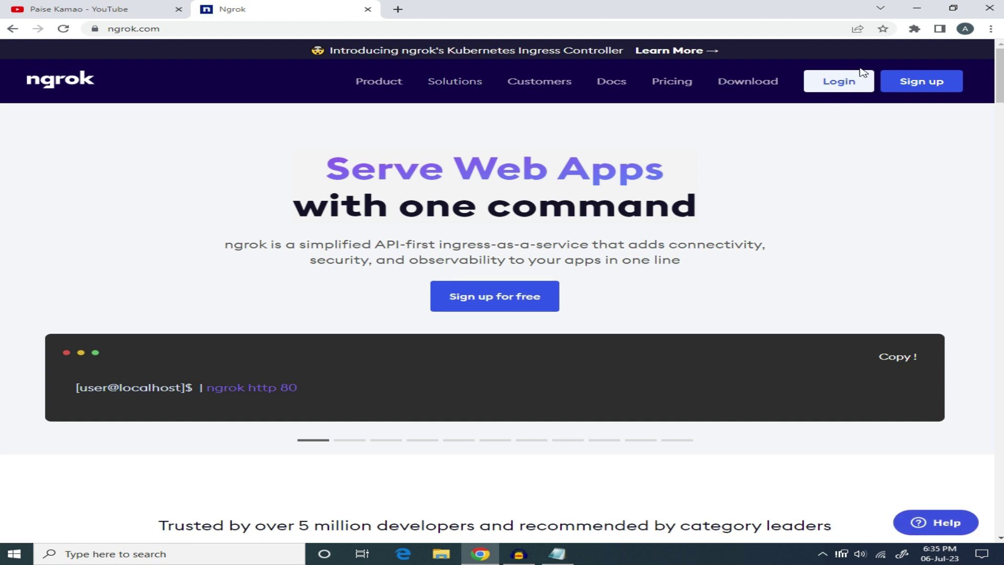
- Log in to ngrok and open the Your Authtoken page of the dashboard
{"action": "left_click", "coordinate": [837, 79]}
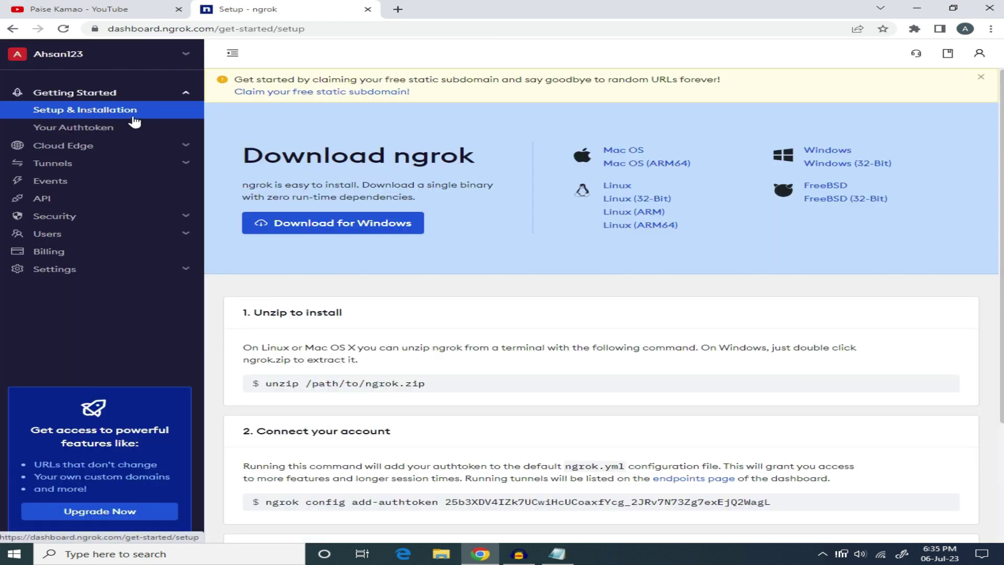
{"action": "left_click", "coordinate": [103, 133]}
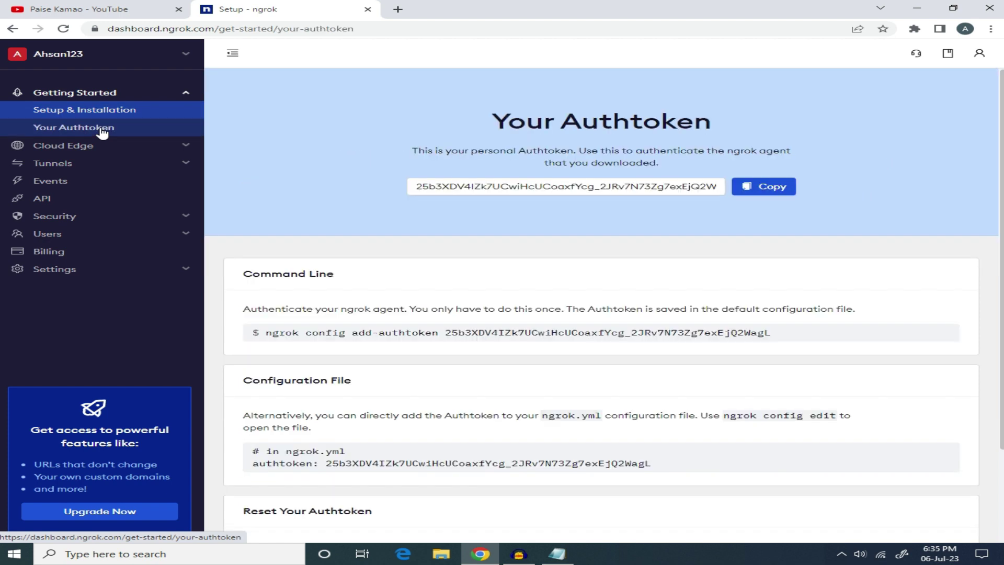
- Copy the step 1 Google Cloud Shell link from the rdp notes in Notepad and open it in a new Chrome tab
{"action": "left_click", "coordinate": [917, 7]}
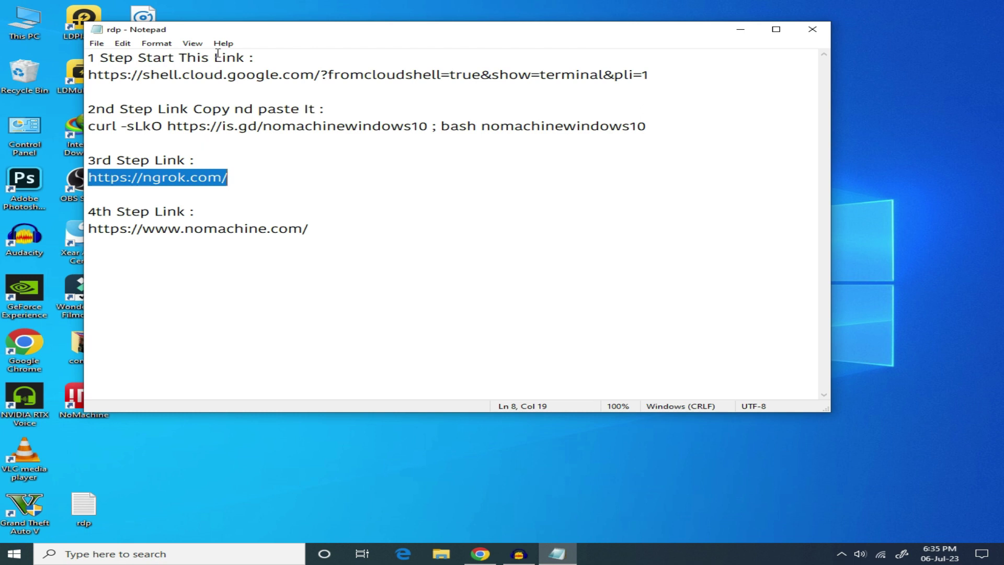
{"action": "left_click_drag", "start_coordinate": [88, 75], "coordinate": [445, 90]}
{"action": "left_click", "coordinate": [88, 75]}
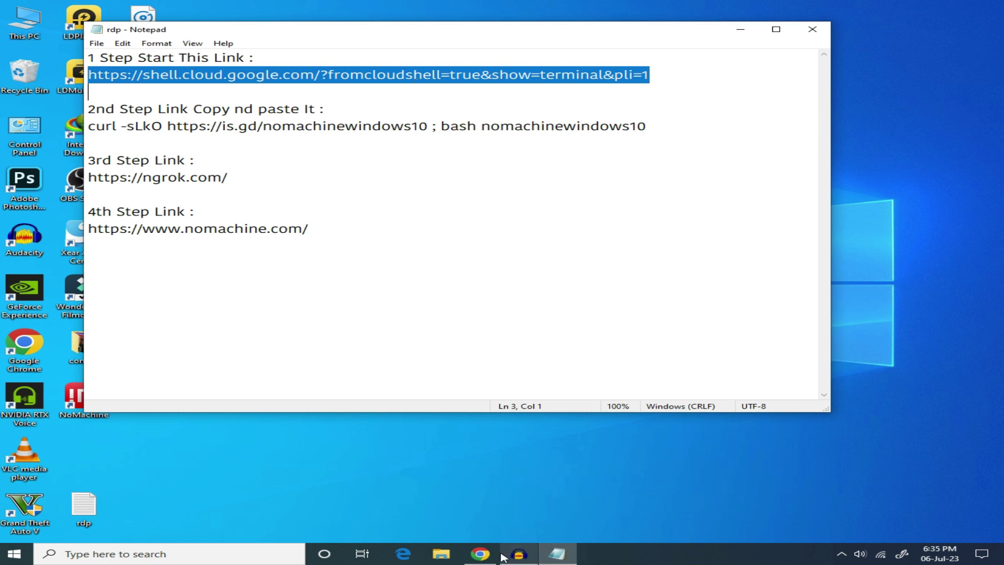
{"action": "left_click", "coordinate": [480, 554]}
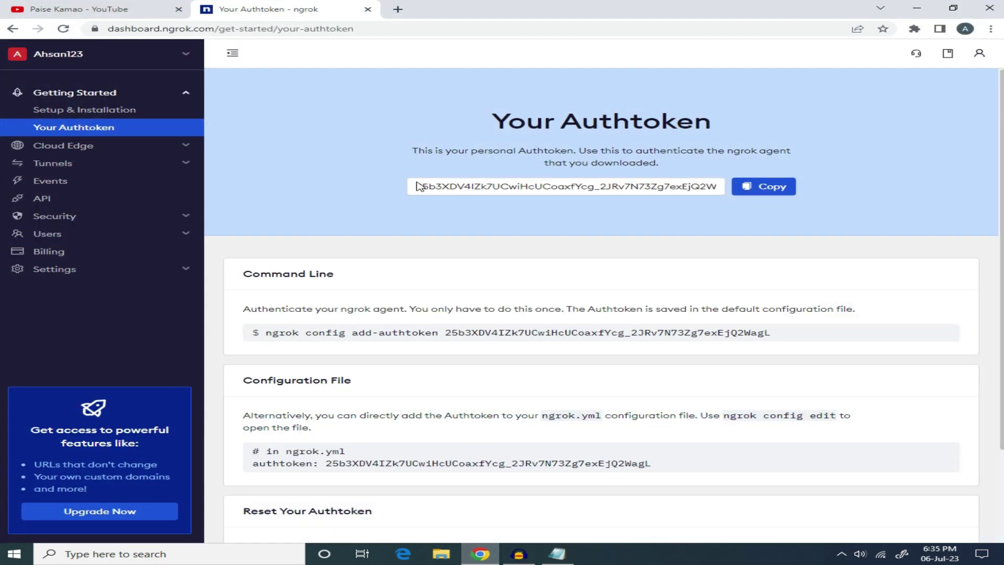
{"action": "left_click", "coordinate": [398, 9]}
{"action": "right_click", "coordinate": [232, 28]}
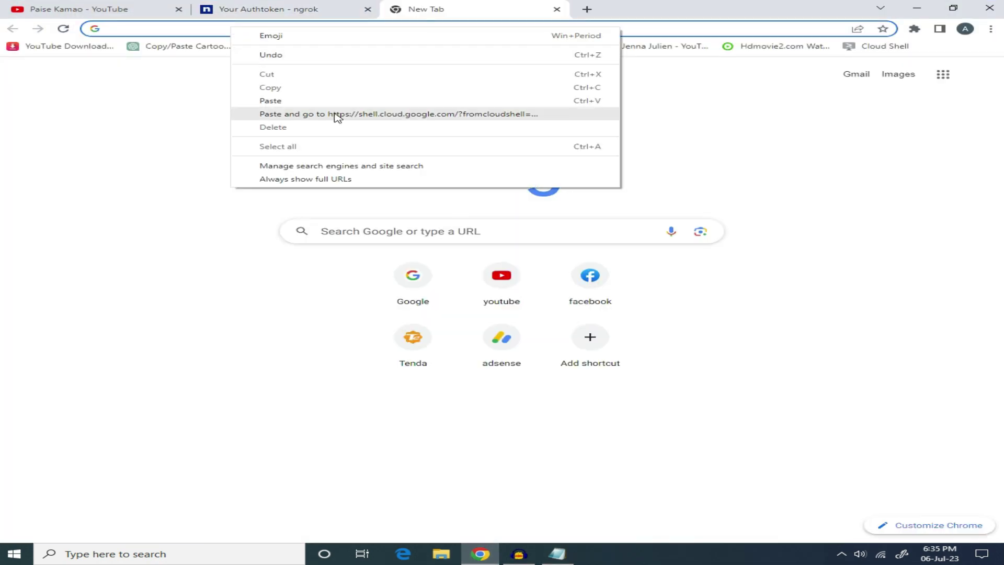
{"action": "left_click", "coordinate": [416, 116]}
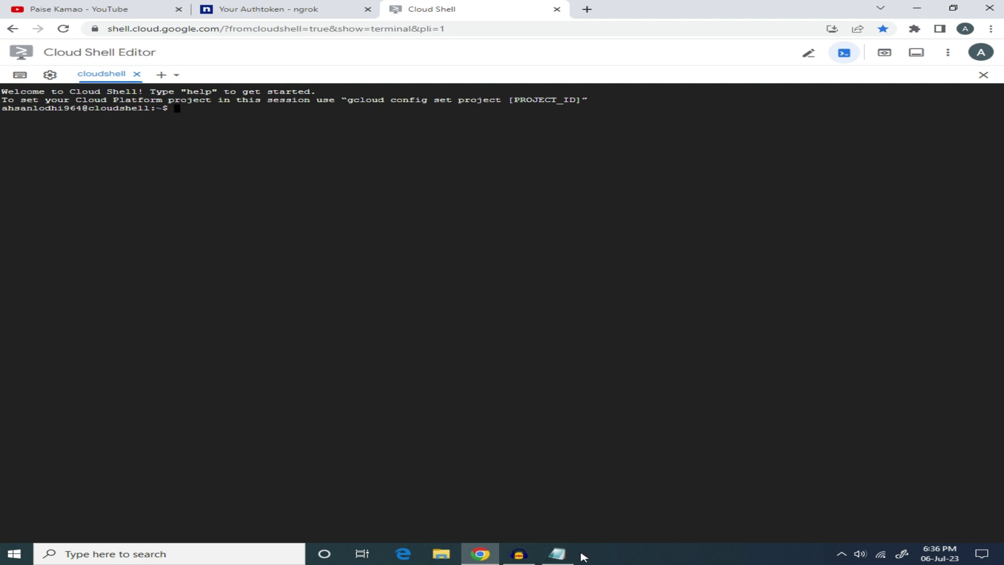
{"action": "left_click", "coordinate": [558, 554]}
{"action": "left_click_drag", "start_coordinate": [92, 127], "coordinate": [647, 146]}
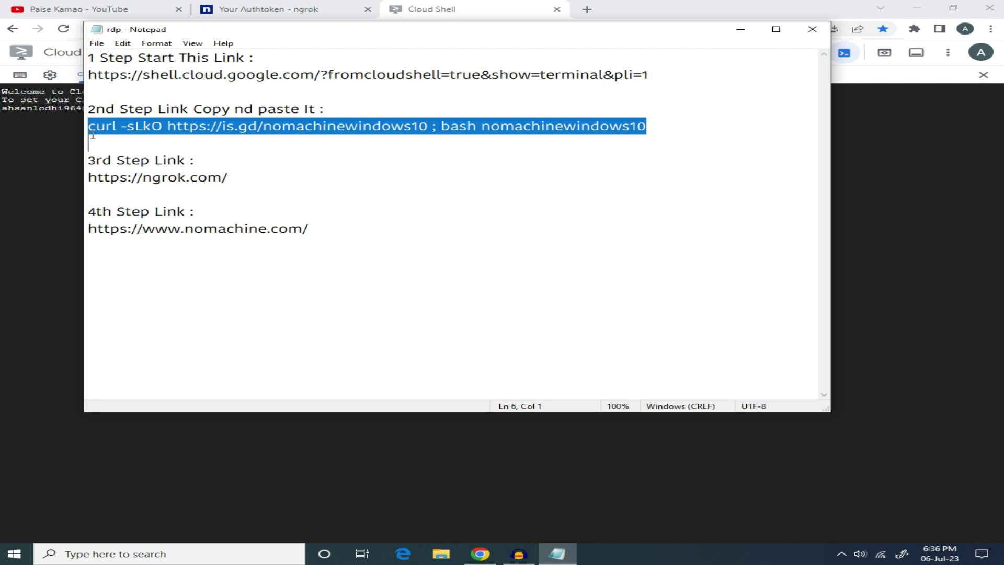
{"action": "right_click", "coordinate": [471, 133]}
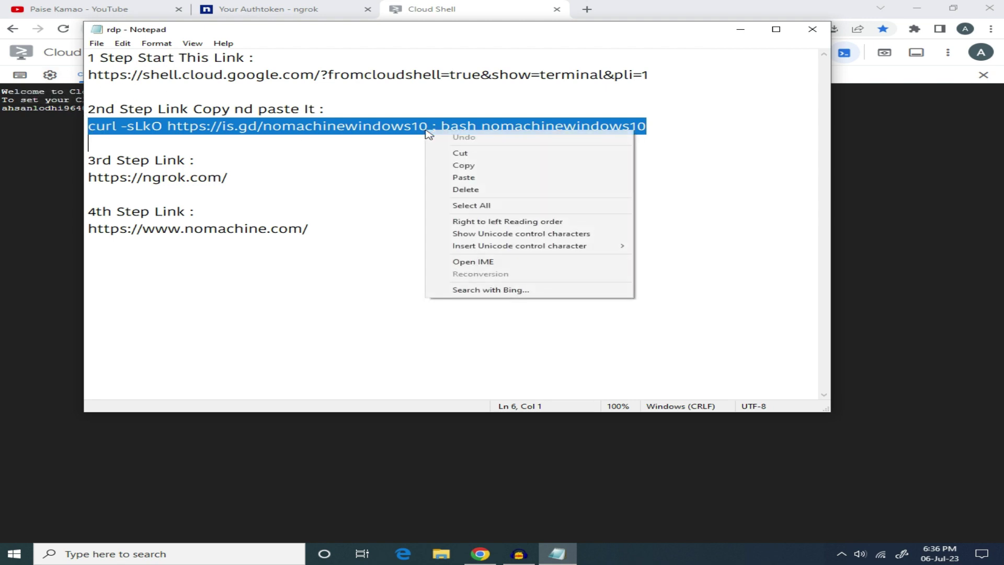
{"action": "left_click", "coordinate": [458, 166]}
{"action": "left_click", "coordinate": [740, 30]}
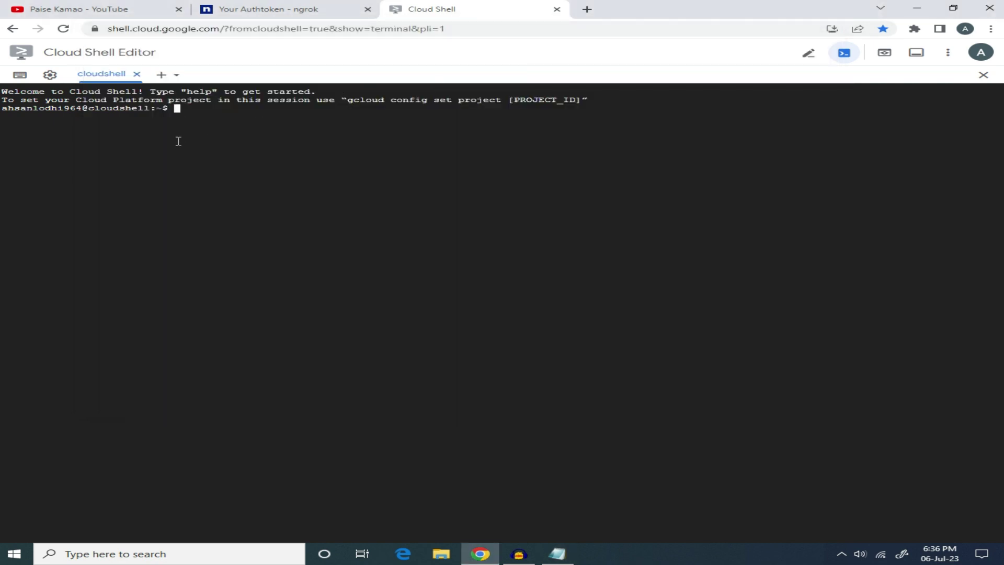
{"action": "key", "text": "ctrl+v"}
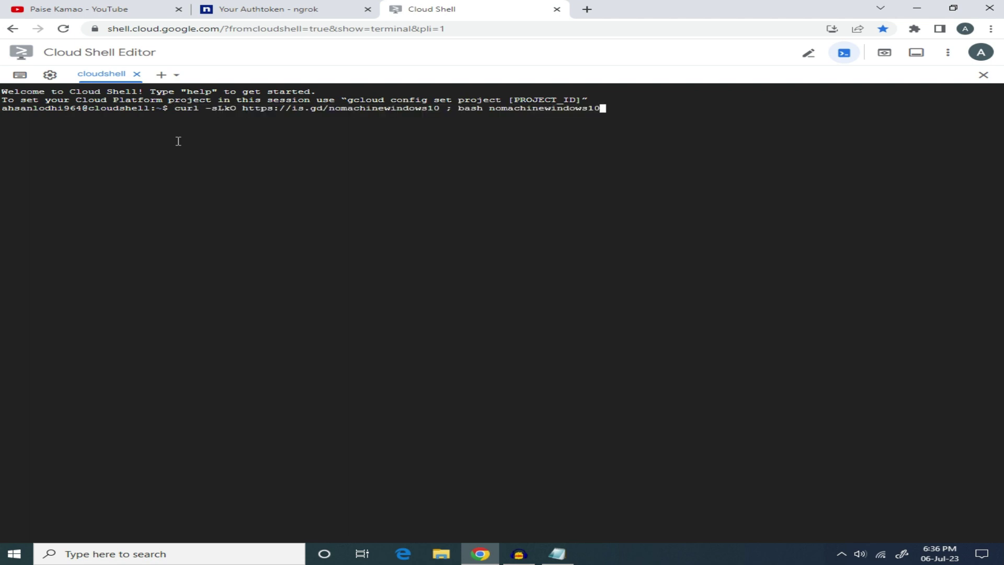
{"action": "key", "text": "Return"}
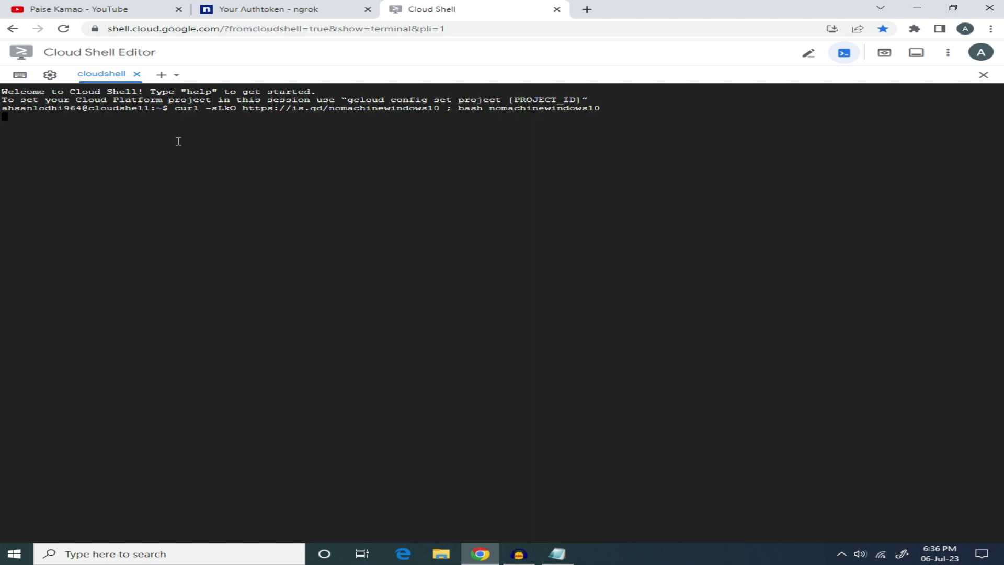
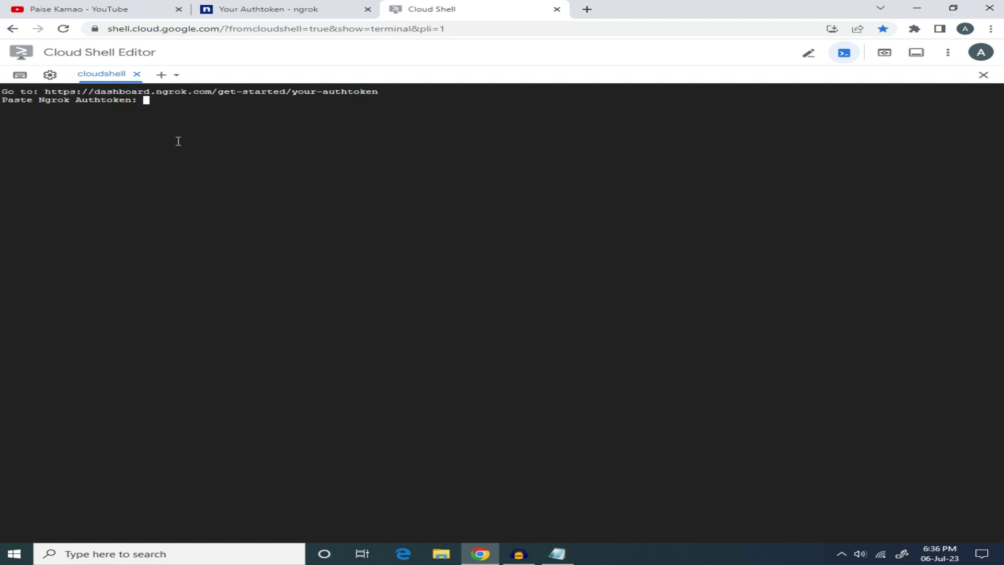
- Copy the ngrok authtoken from the dashboard into the Cloud Shell authtoken prompt and choose us as the ngrok region
{"action": "left_click", "coordinate": [270, 7]}
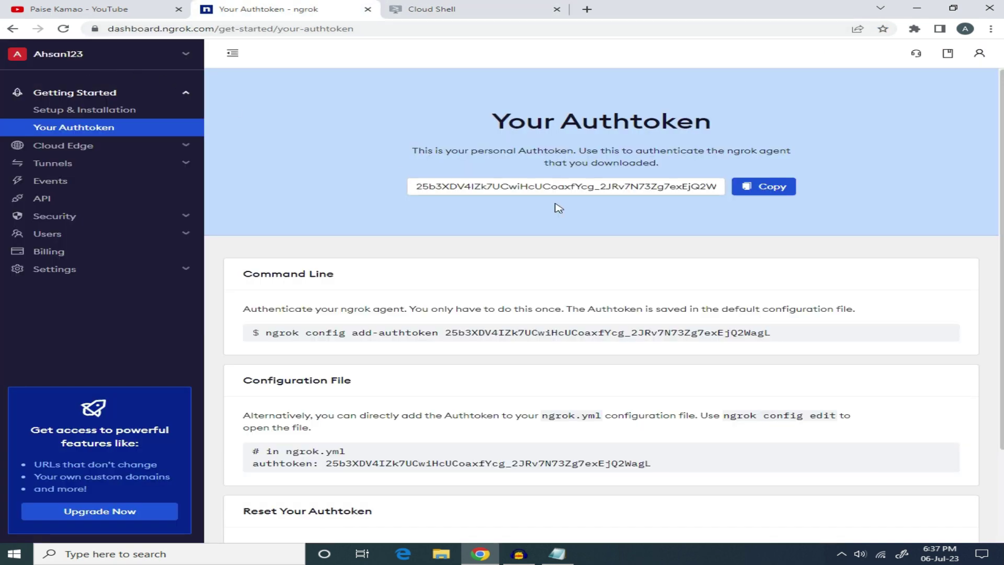
{"action": "left_click", "coordinate": [771, 186]}
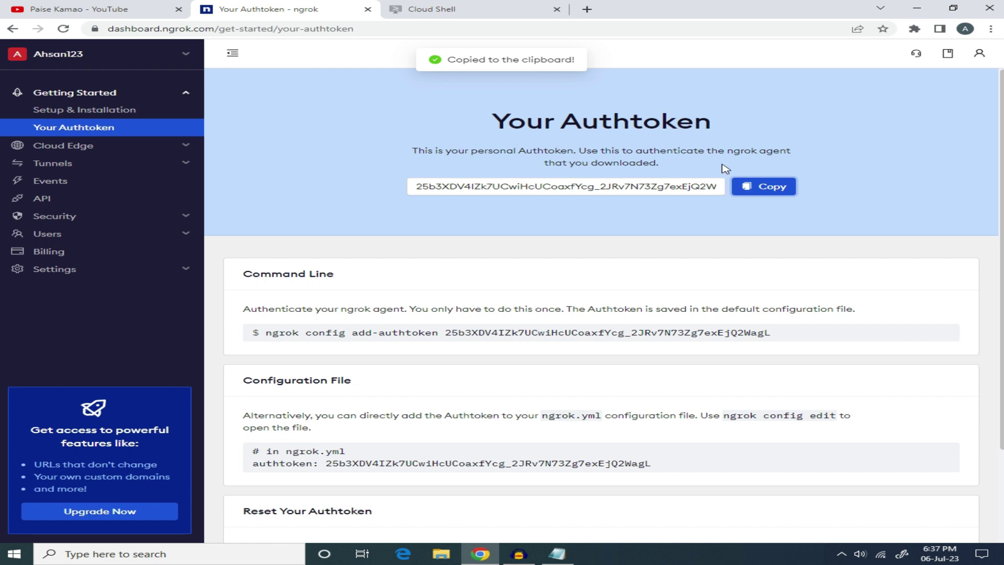
{"action": "left_click", "coordinate": [428, 5]}
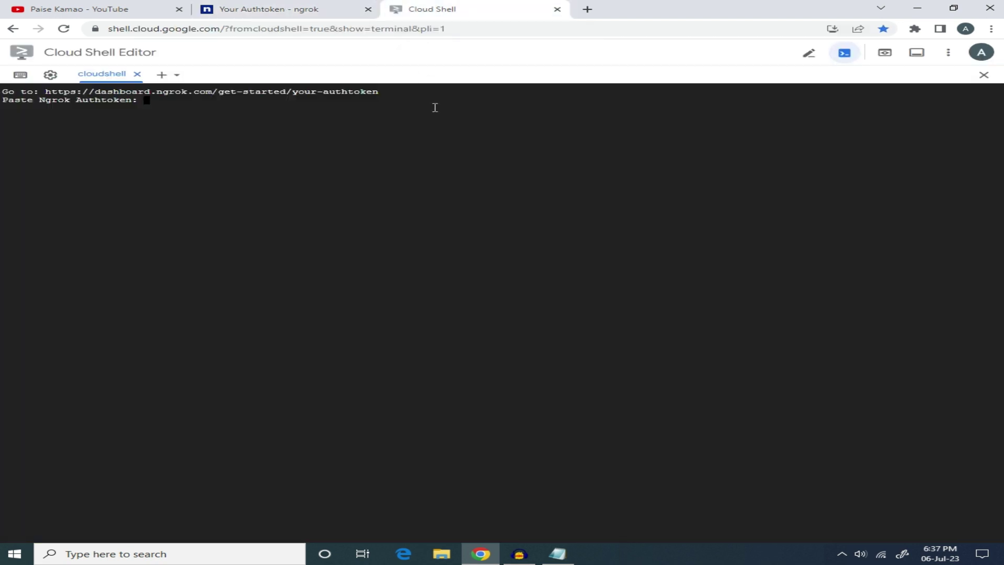
{"action": "key", "text": "ctrl+v"}
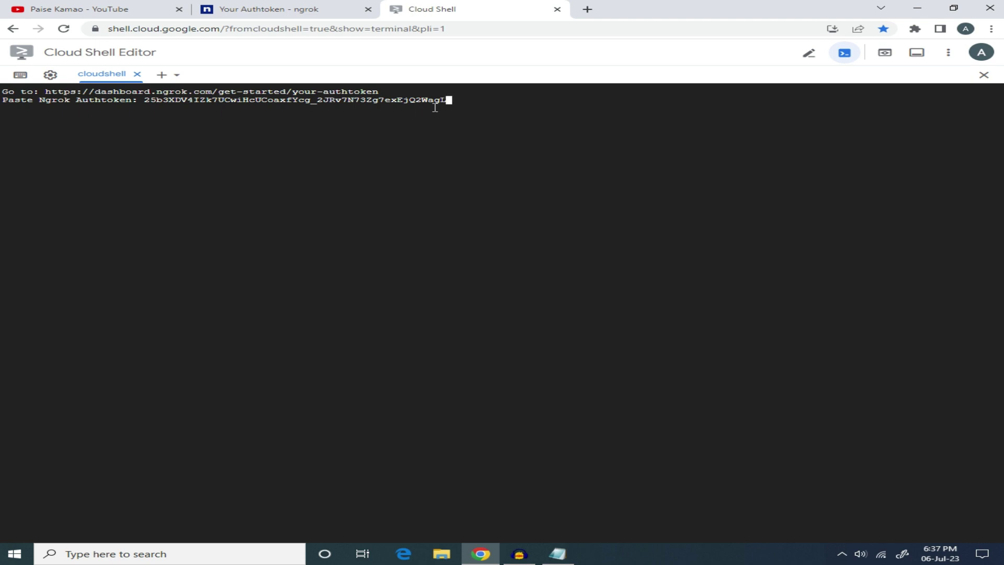
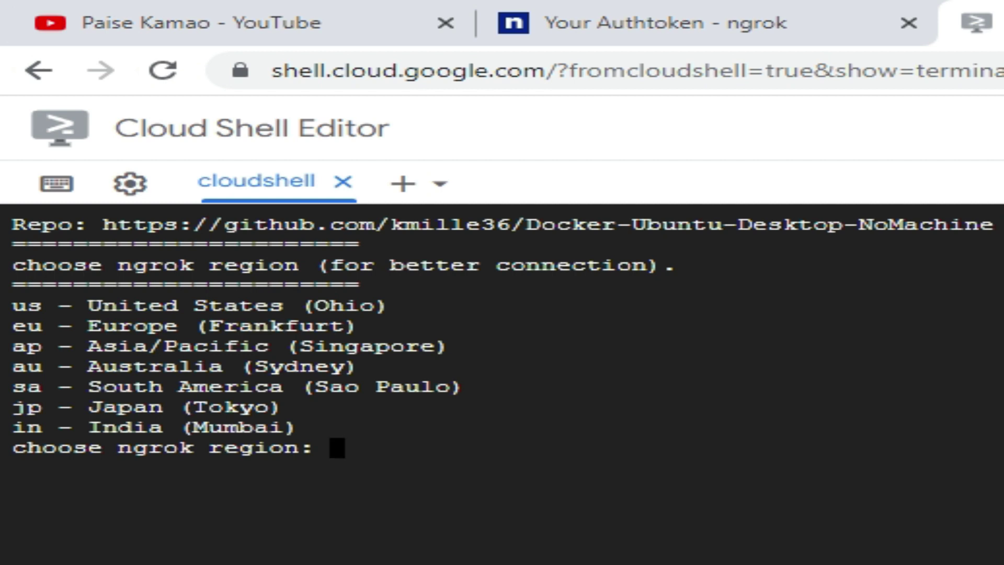
{"action": "type", "text": "us"}
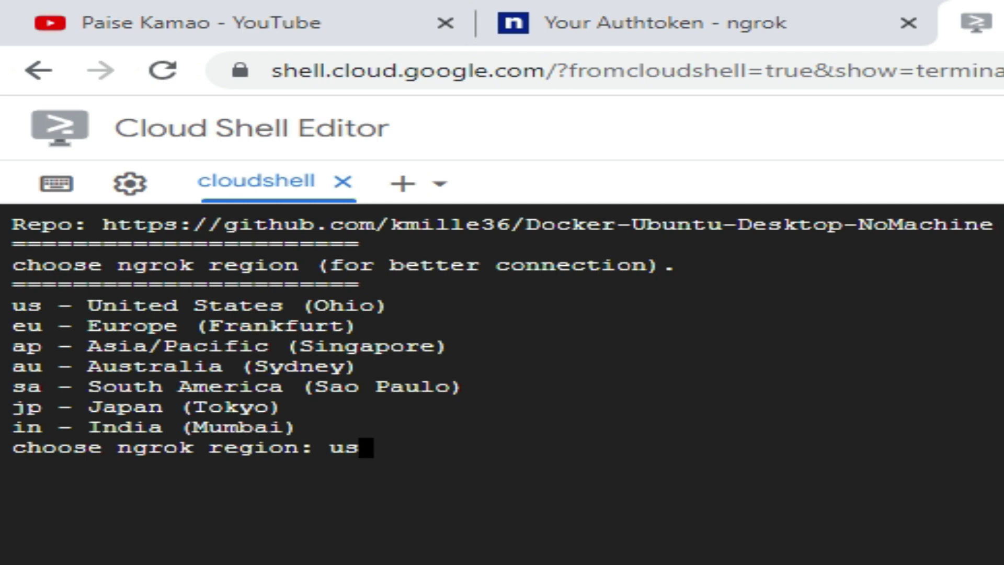
{"action": "key", "text": "Return"}
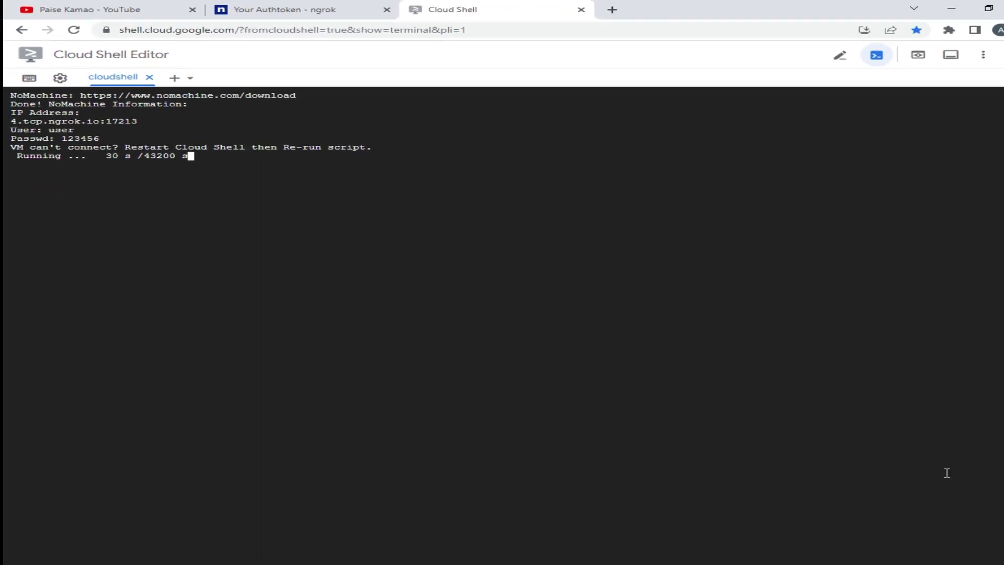
- Switch to the desktop, launch NoMachine and dismiss its welcome page
{"action": "left_click", "coordinate": [916, 6]}
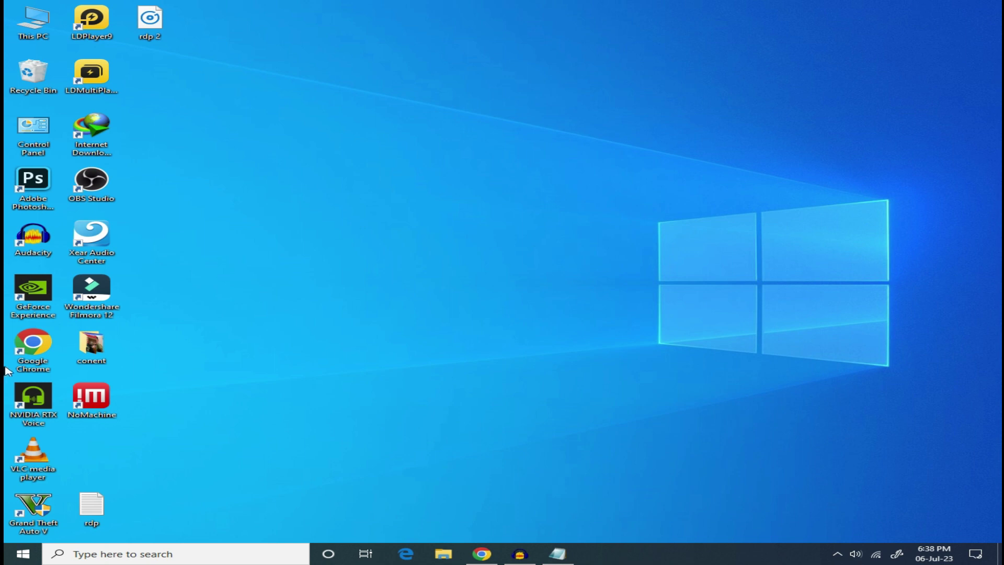
{"action": "left_click", "coordinate": [101, 409]}
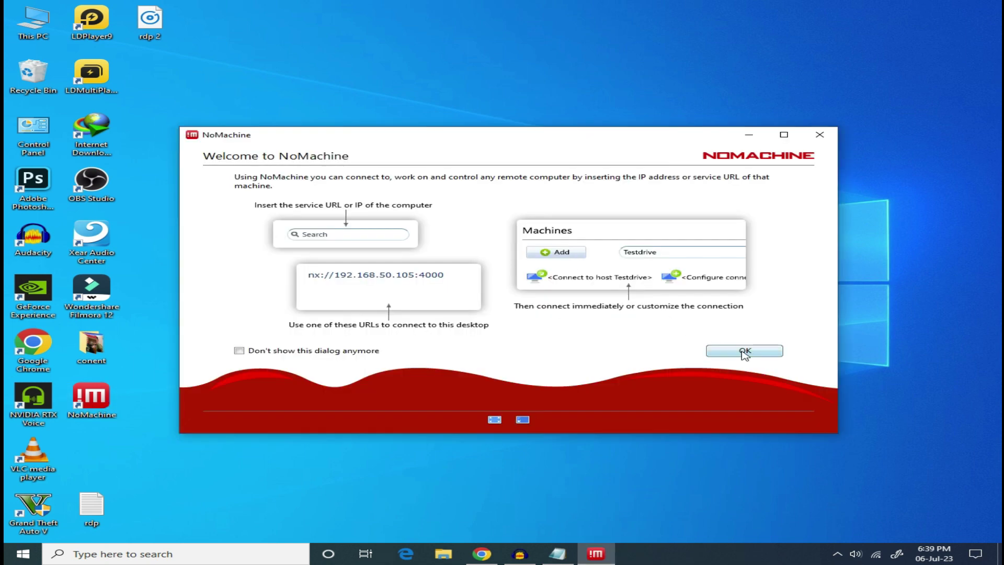
{"action": "left_click", "coordinate": [734, 350]}
{"action": "left_click", "coordinate": [734, 351]}
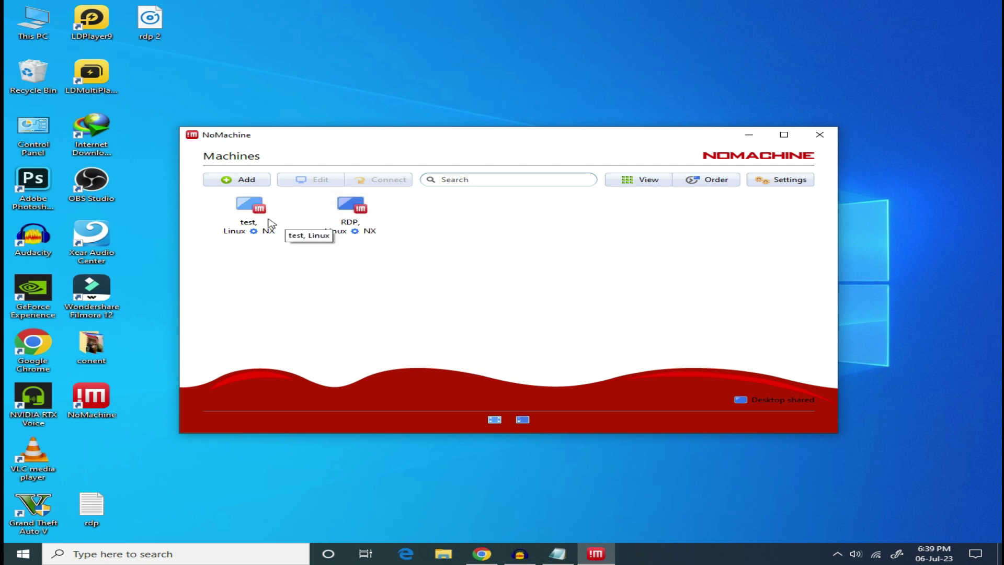
- Start adding a new machine connection and name it rdp
{"action": "left_click", "coordinate": [240, 181]}
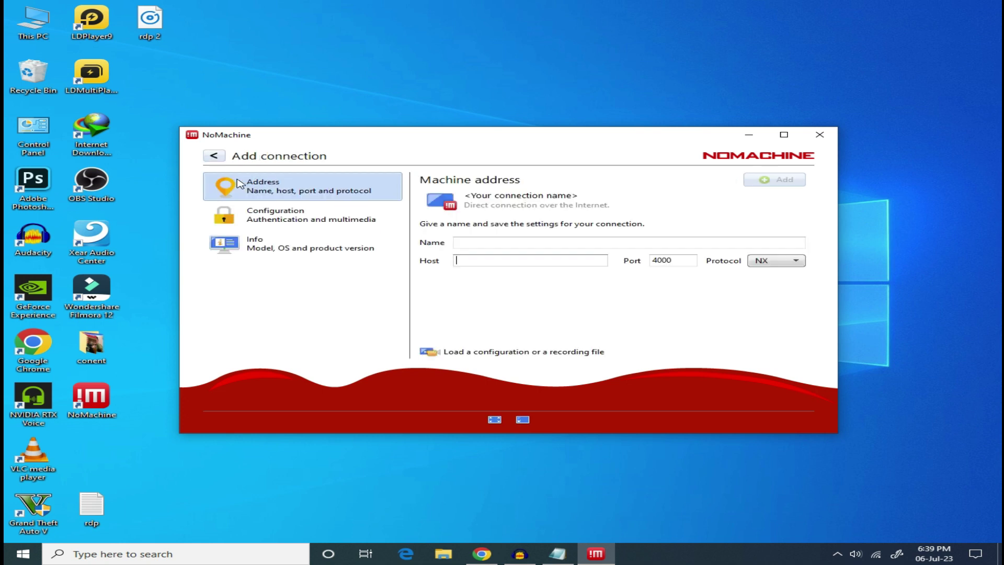
{"action": "left_click", "coordinate": [480, 241]}
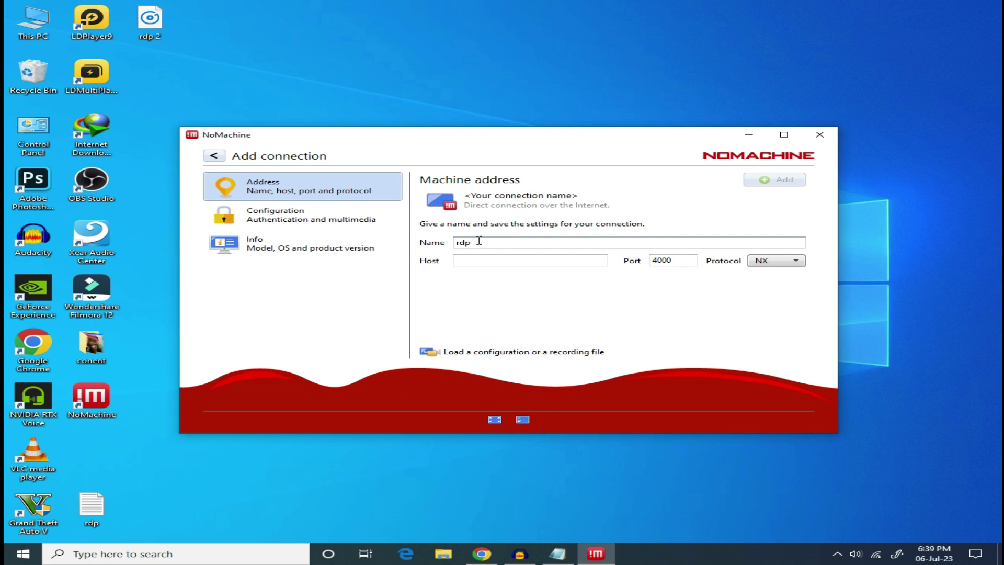
{"action": "type", "text": "rdp"}
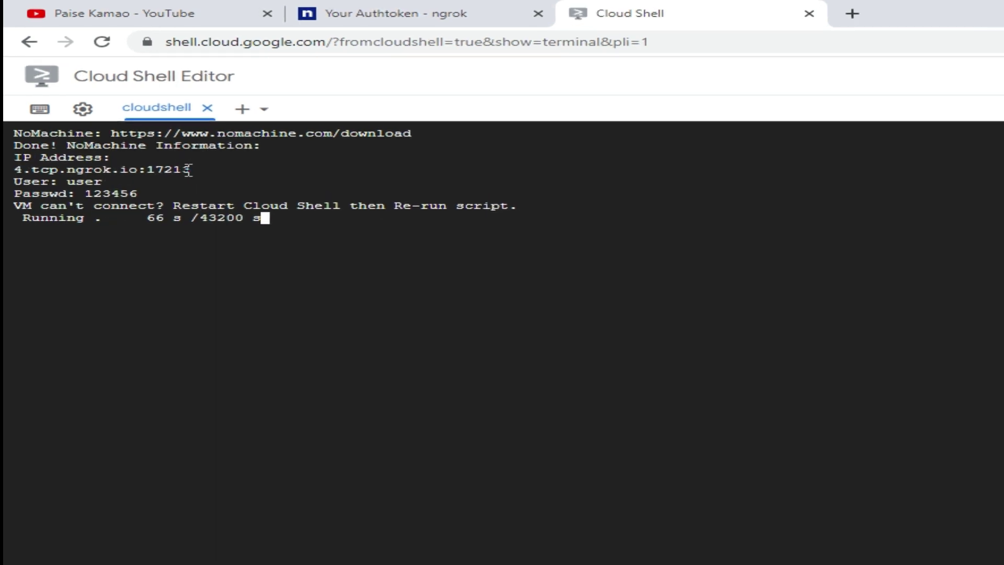
- Copy the address 4.tcp.ngrok.io:17213 from the Cloud Shell output and paste it as the host of the rdp connection in NoMachine
{"action": "left_click_drag", "start_coordinate": [187, 170], "coordinate": [137, 170]}
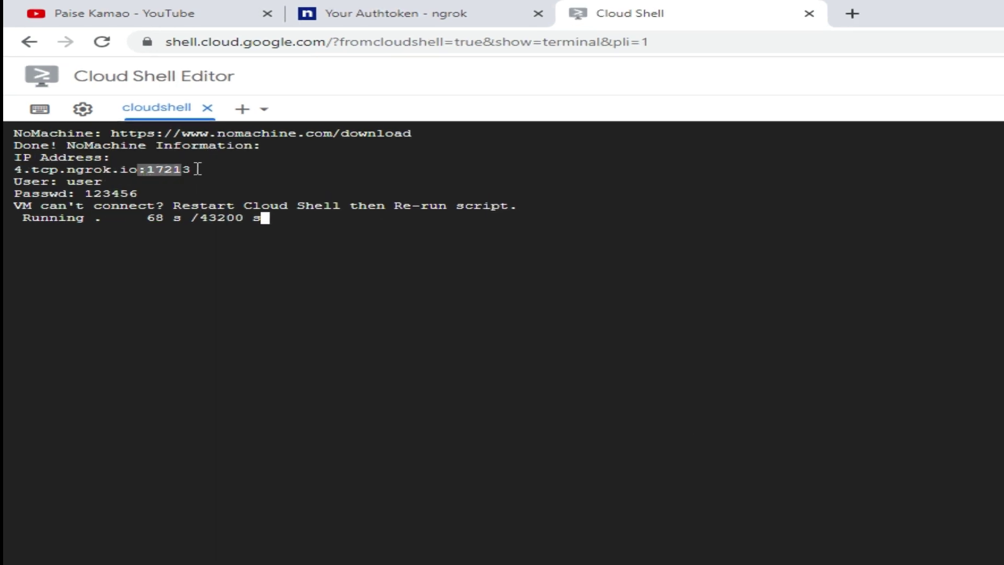
{"action": "left_click_drag", "start_coordinate": [199, 168], "coordinate": [11, 189]}
{"action": "key", "text": "ctrl+c"}
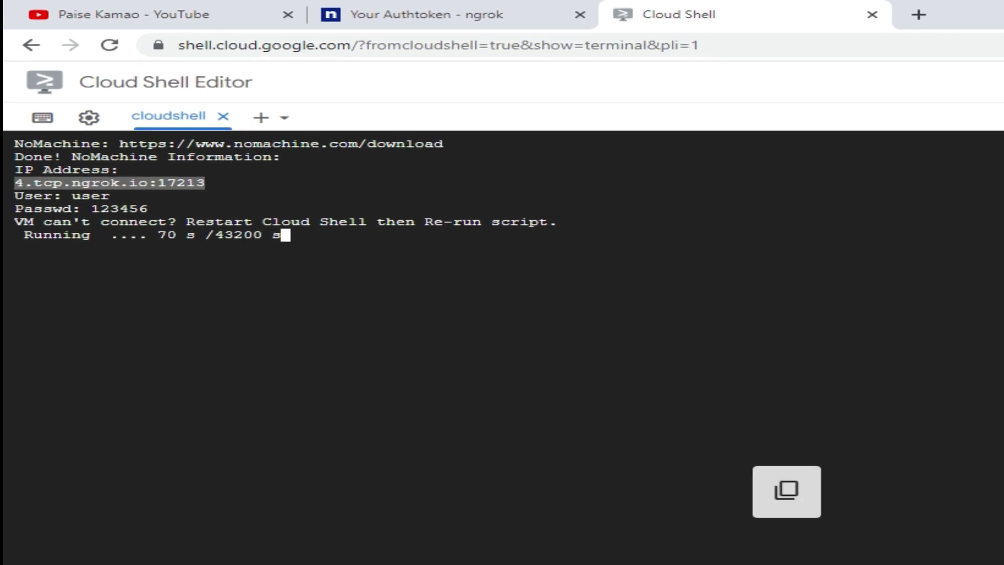
{"action": "key", "text": "alt+Tab"}
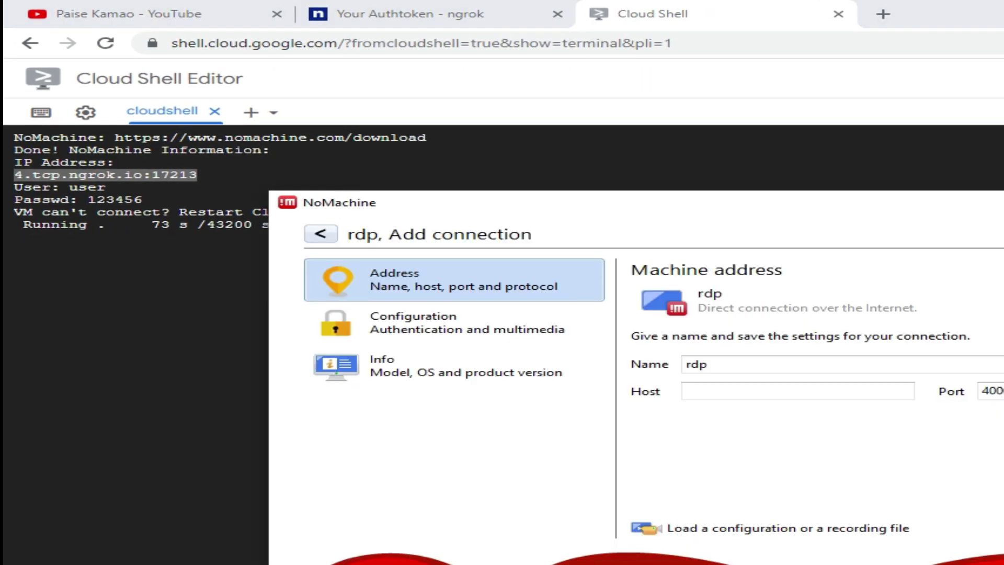
{"action": "right_click", "coordinate": [730, 390]}
{"action": "left_click", "coordinate": [807, 498]}
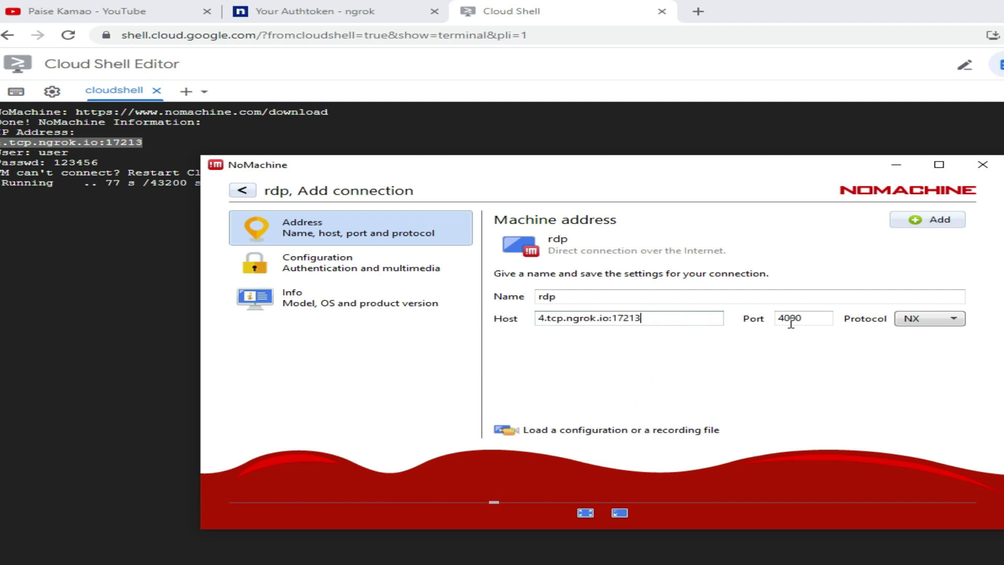
- Copy the port number from the host address and set the connection's port to 17213
{"action": "double_click", "coordinate": [617, 320]}
{"action": "key", "text": "ctrl+c"}
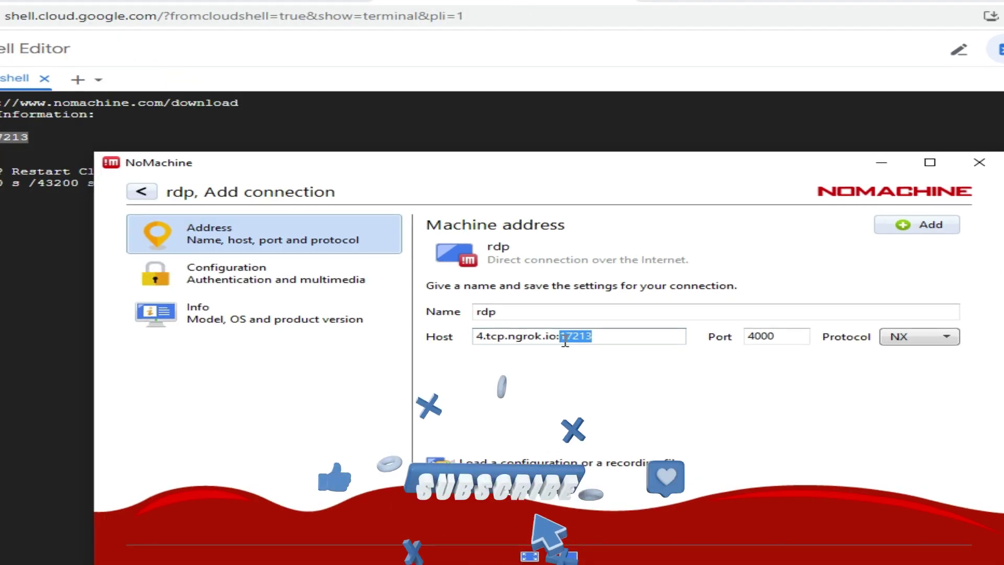
{"action": "right_click", "coordinate": [566, 341]}
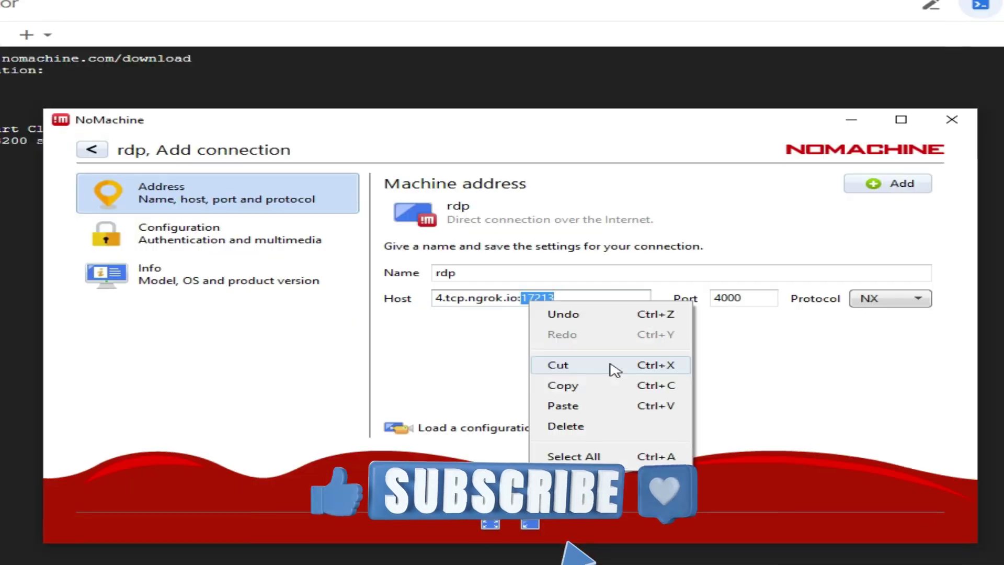
{"action": "left_click", "coordinate": [651, 387]}
{"action": "double_click", "coordinate": [729, 298]}
{"action": "right_click", "coordinate": [735, 299]}
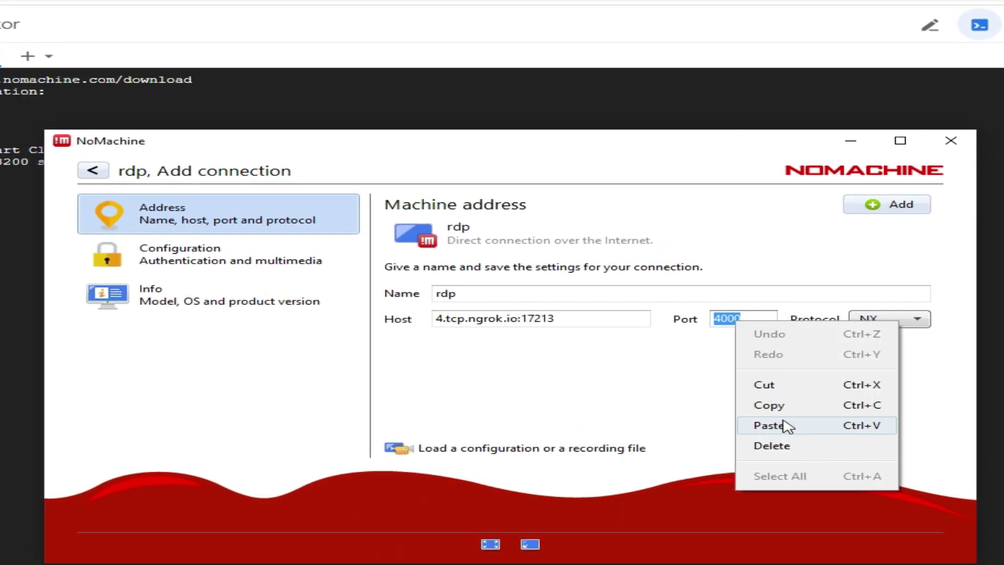
{"action": "left_click", "coordinate": [784, 422]}
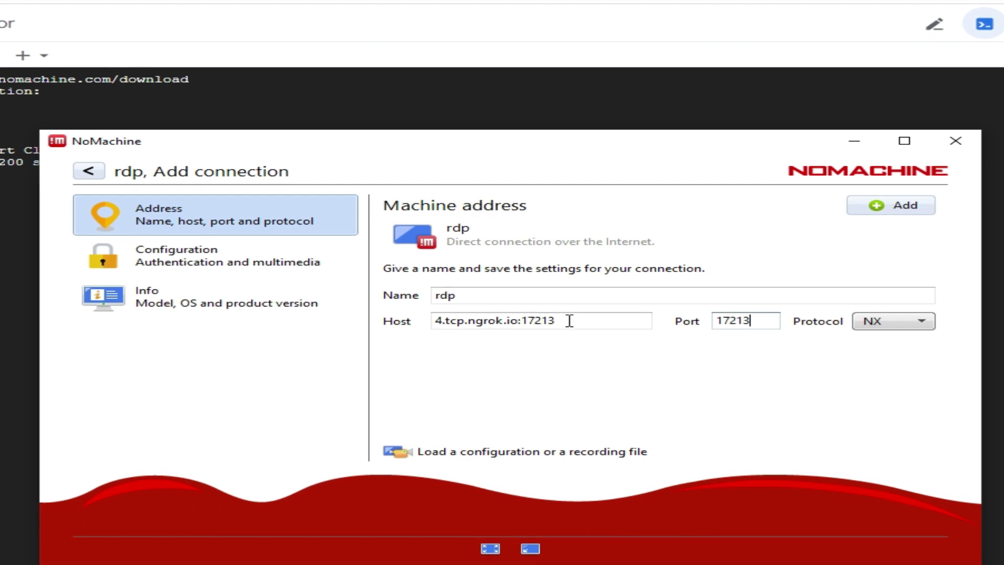
- Shorten the host to 4.tcp.ngrok.io by removing the port suffix and add the connection
{"action": "left_click_drag", "start_coordinate": [556, 322], "coordinate": [522, 322]}
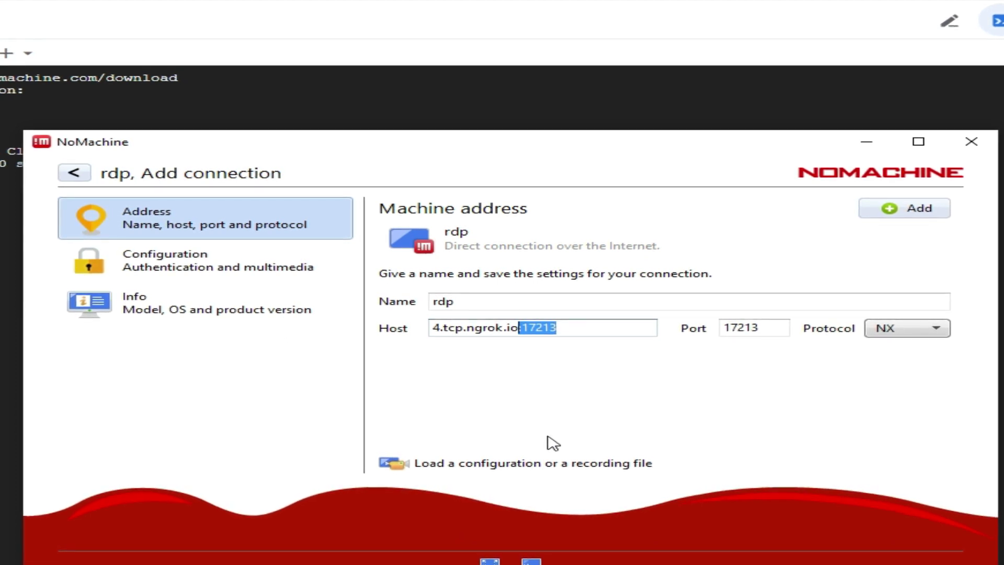
{"action": "key", "text": "BackSpace"}
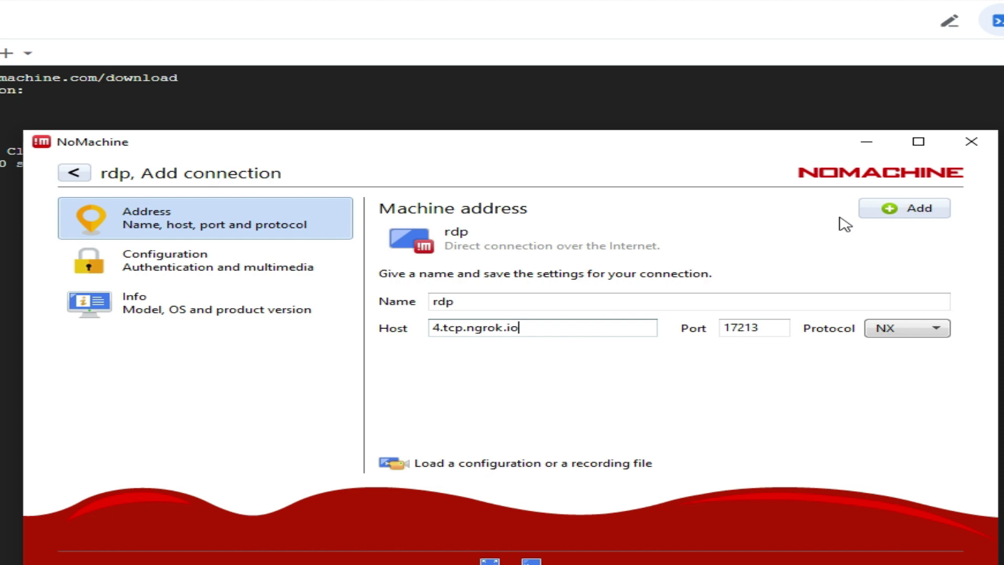
{"action": "left_click", "coordinate": [904, 209]}
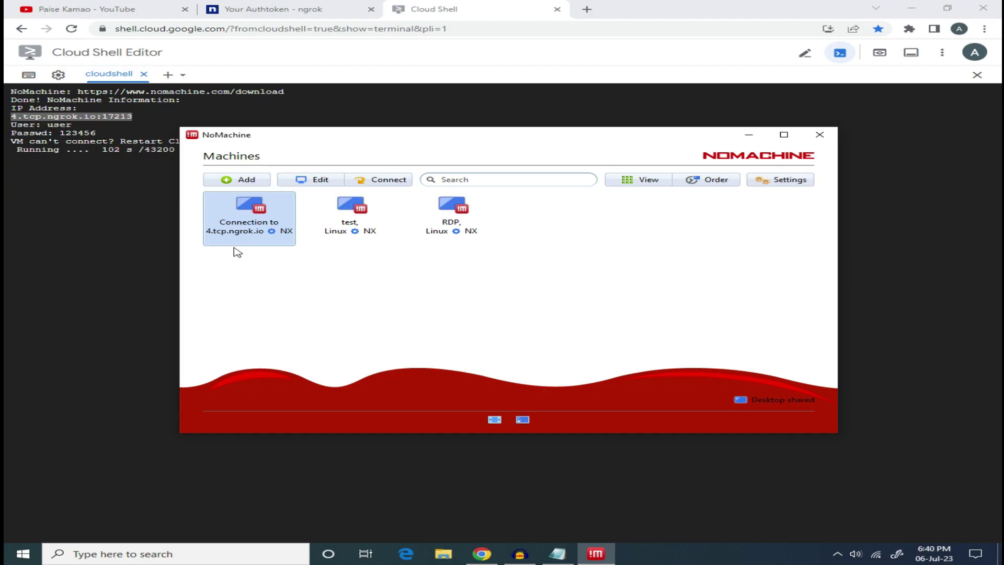
- Connect to the 4.tcp.ngrok.io machine, accepting its host identification, and paste the username "user" from the Cloud Shell output
{"action": "double_click", "coordinate": [246, 213]}
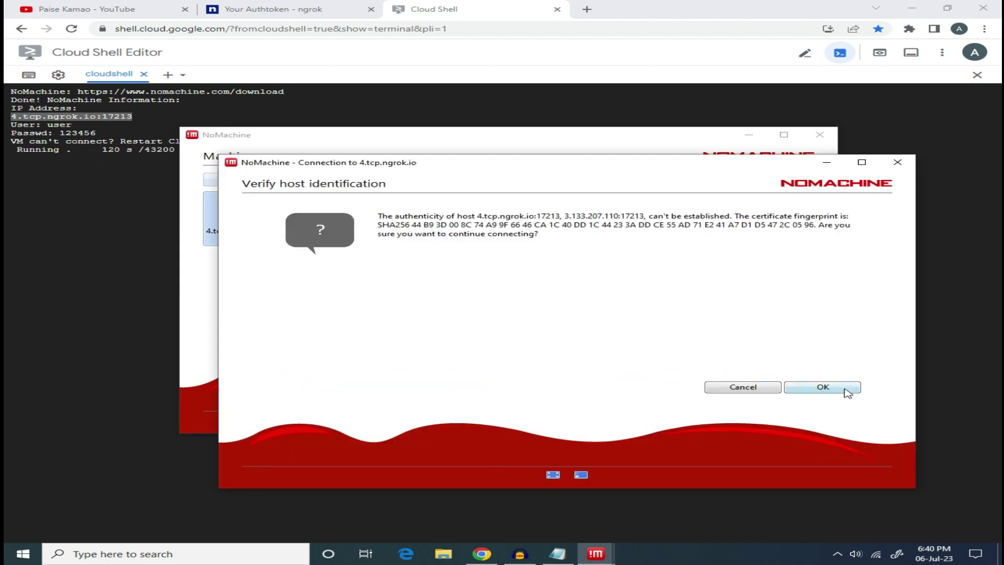
{"action": "left_click", "coordinate": [845, 390]}
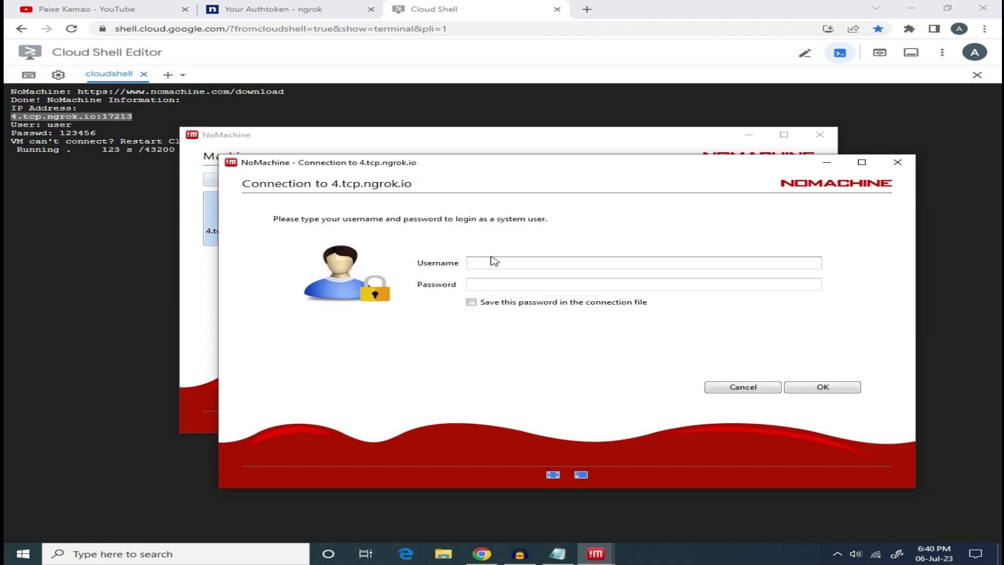
{"action": "double_click", "coordinate": [53, 124]}
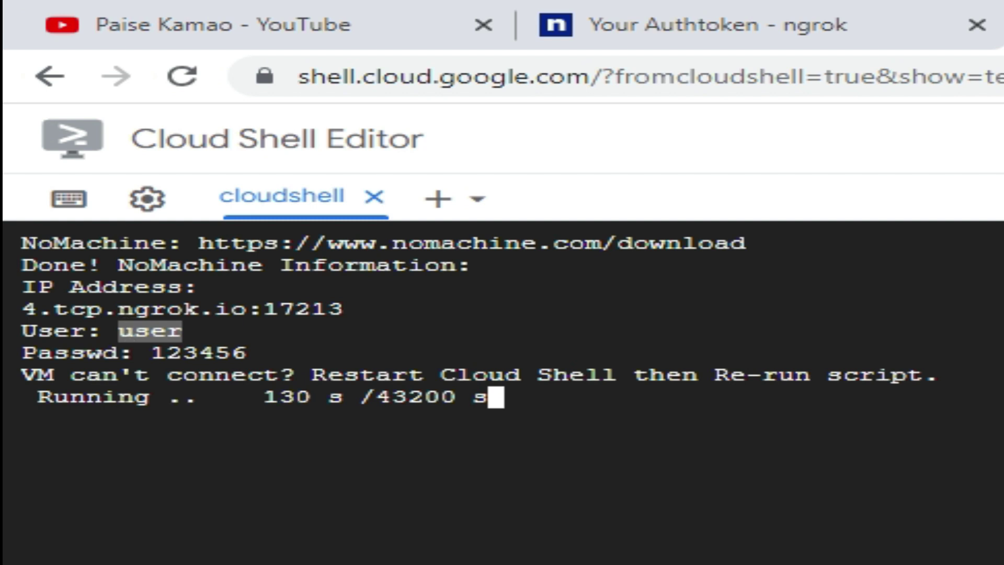
{"action": "right_click", "coordinate": [867, 421]}
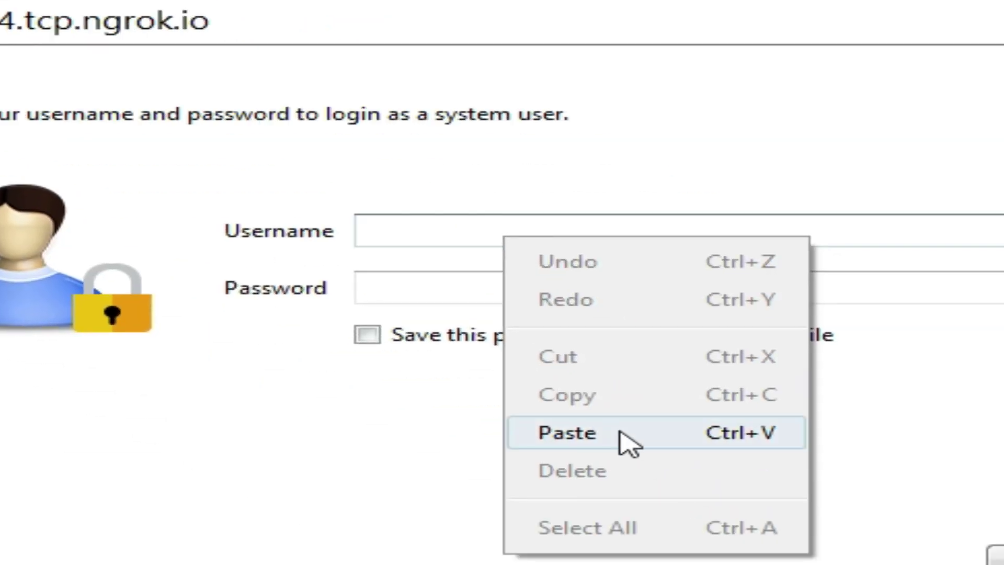
{"action": "left_click", "coordinate": [629, 443]}
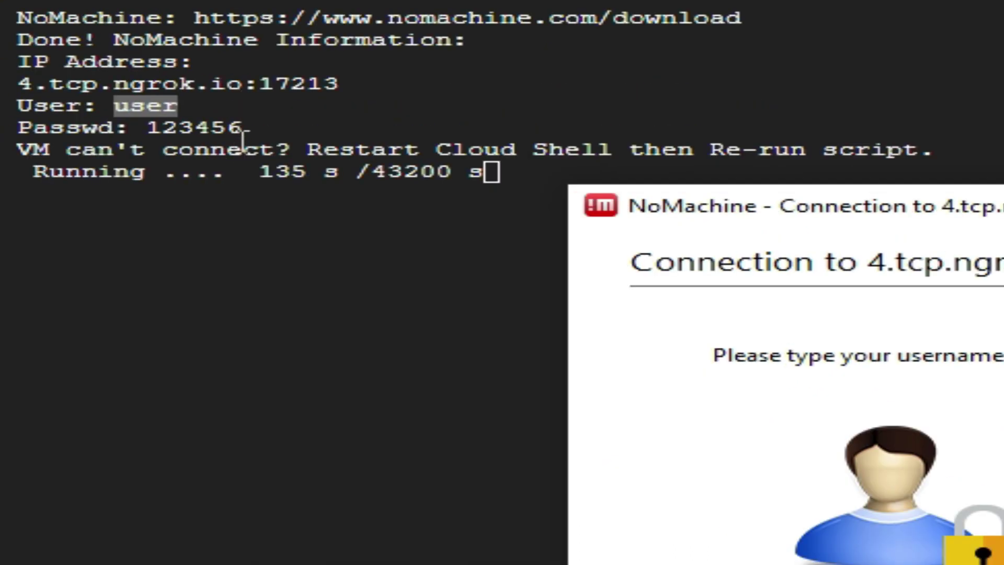
- Copy the account password from the Cloud Shell output into the login form, save it in the connection file and log in
{"action": "left_click_drag", "start_coordinate": [243, 134], "coordinate": [145, 128]}
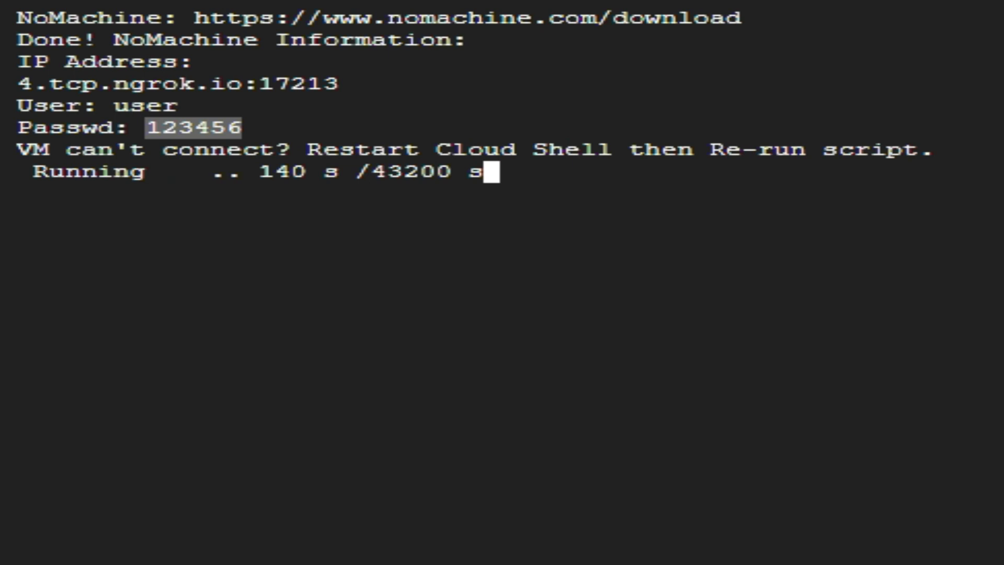
{"action": "key", "text": "alt+Tab"}
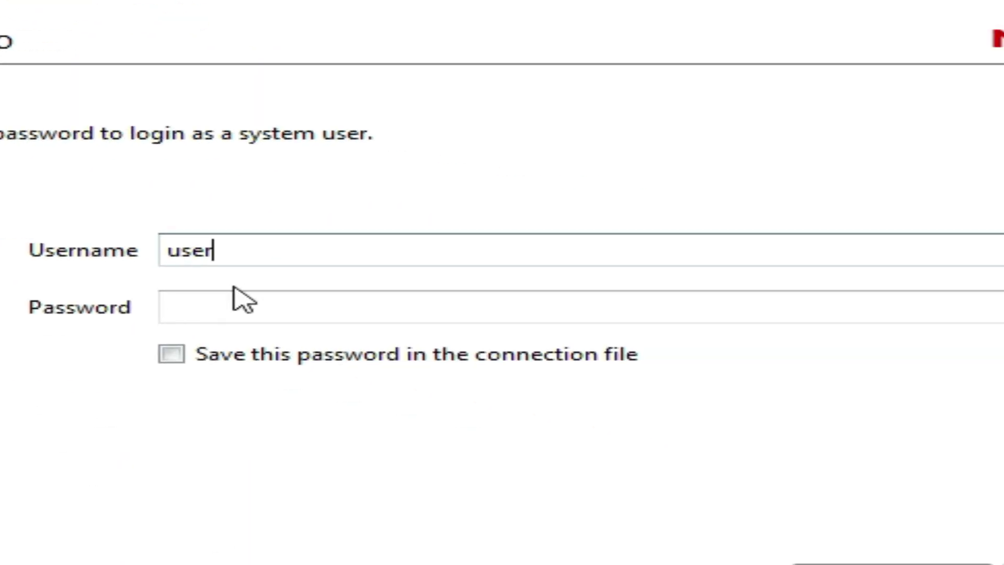
{"action": "right_click", "coordinate": [263, 299]}
{"action": "left_click", "coordinate": [432, 497]}
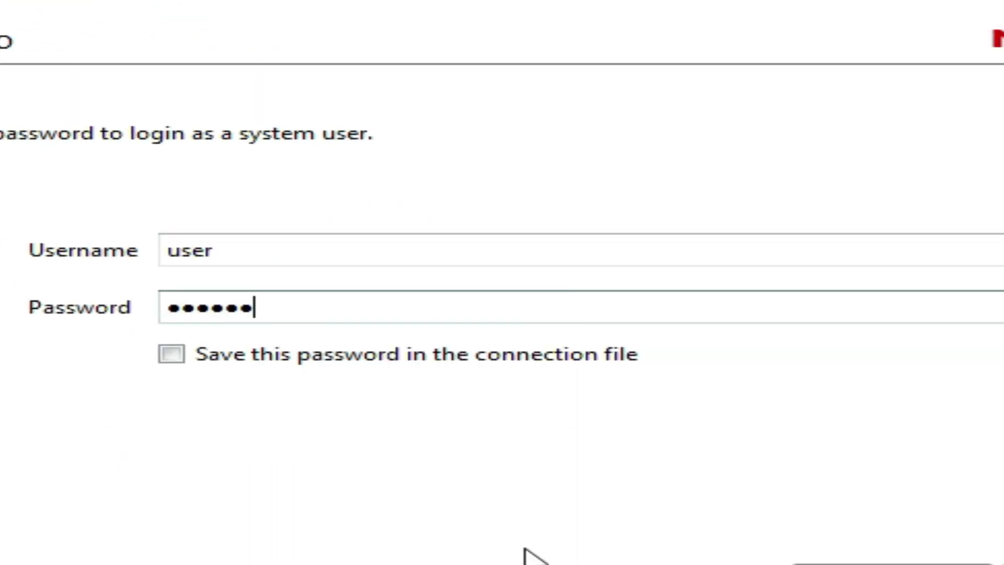
{"action": "left_click", "coordinate": [172, 354]}
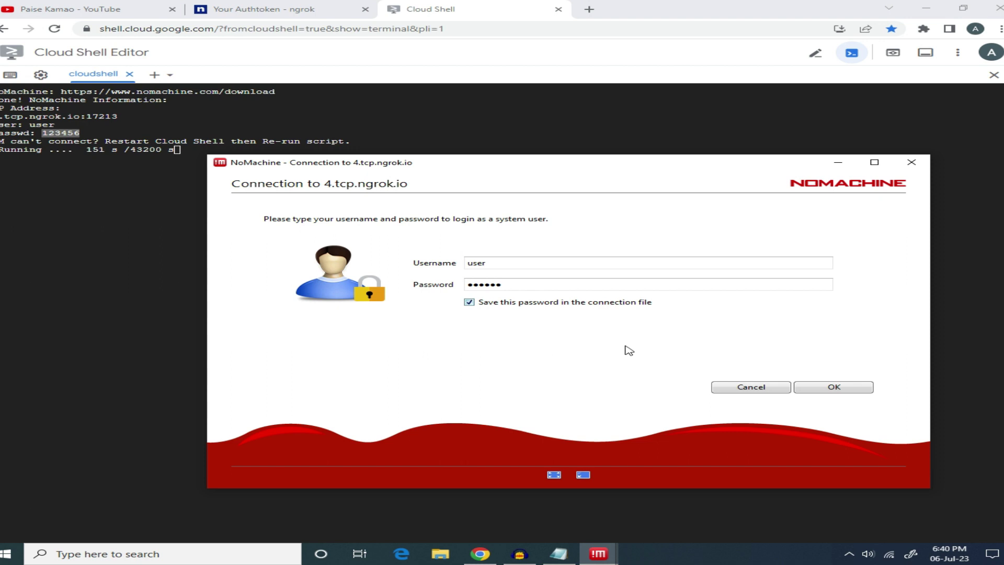
{"action": "left_click", "coordinate": [845, 385]}
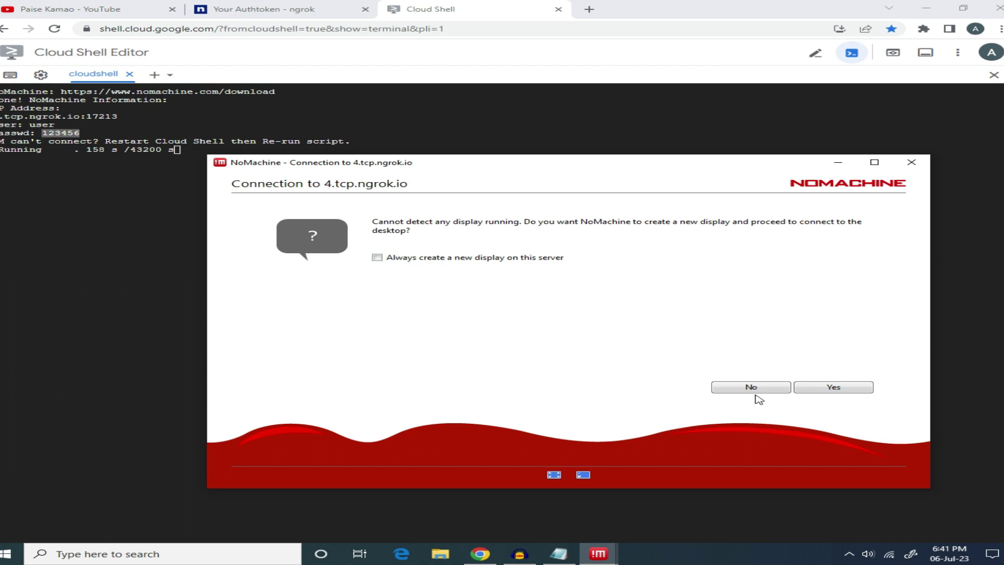
- Agree to create a new display on the server, dismiss the introductory help pages and maximize the remote desktop window
{"action": "left_click", "coordinate": [809, 390]}
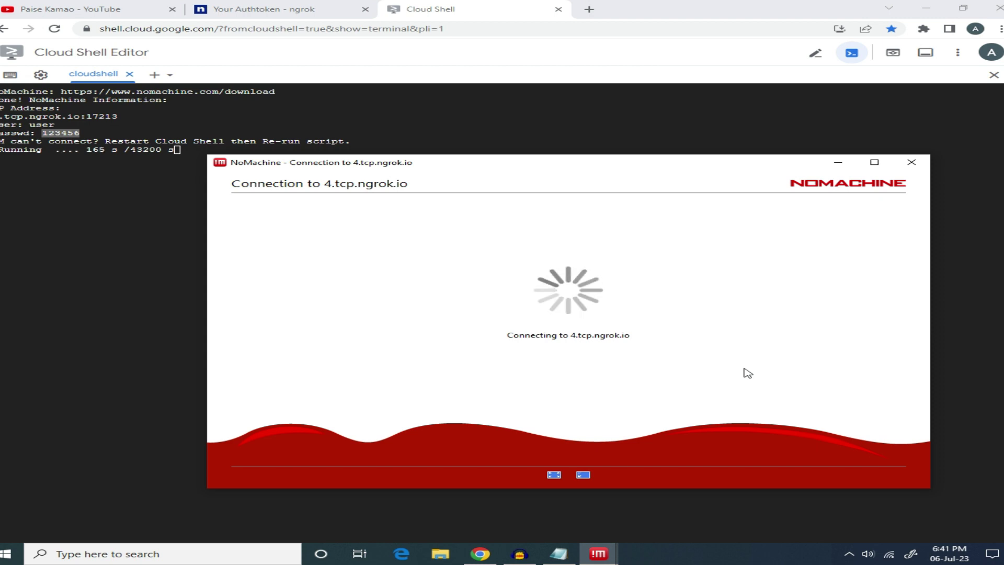
{"action": "left_click", "coordinate": [834, 388]}
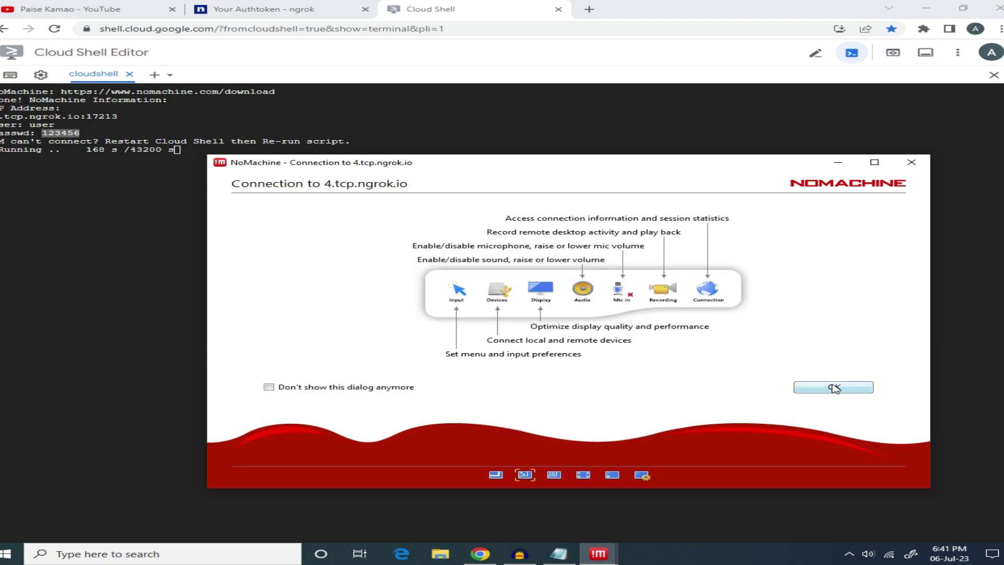
{"action": "left_click", "coordinate": [834, 388]}
{"action": "left_click", "coordinate": [834, 388]}
{"action": "left_click", "coordinate": [834, 388]}
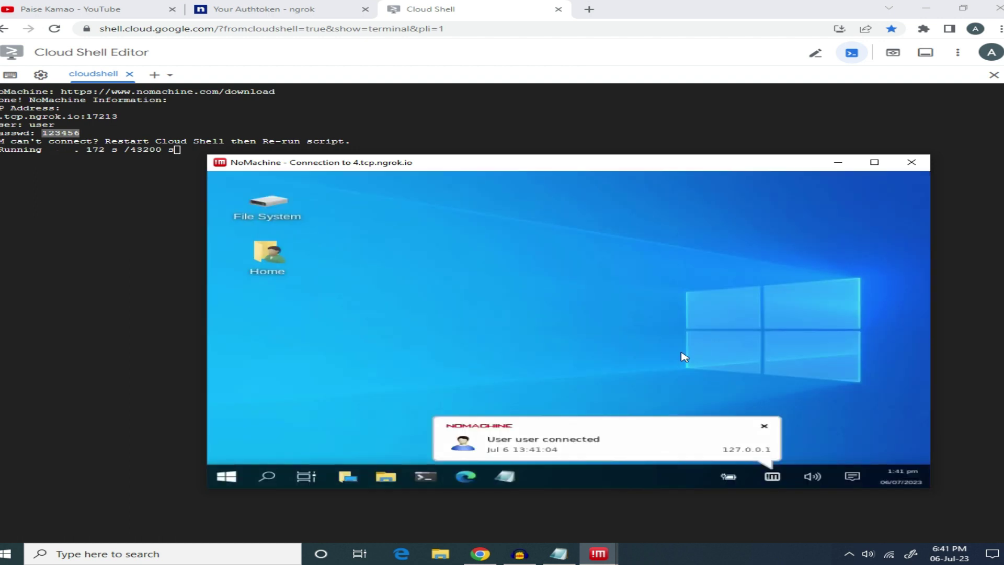
{"action": "left_click", "coordinate": [874, 163]}
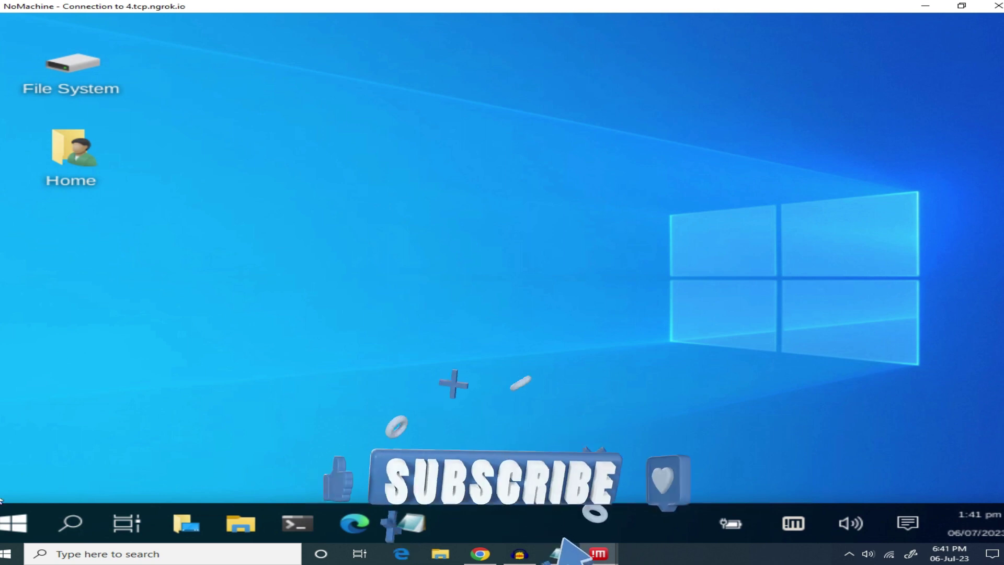
- Set the remote desktop's display resolution to 1280x720, keep the configuration and close the display settings
{"action": "left_click", "coordinate": [16, 525]}
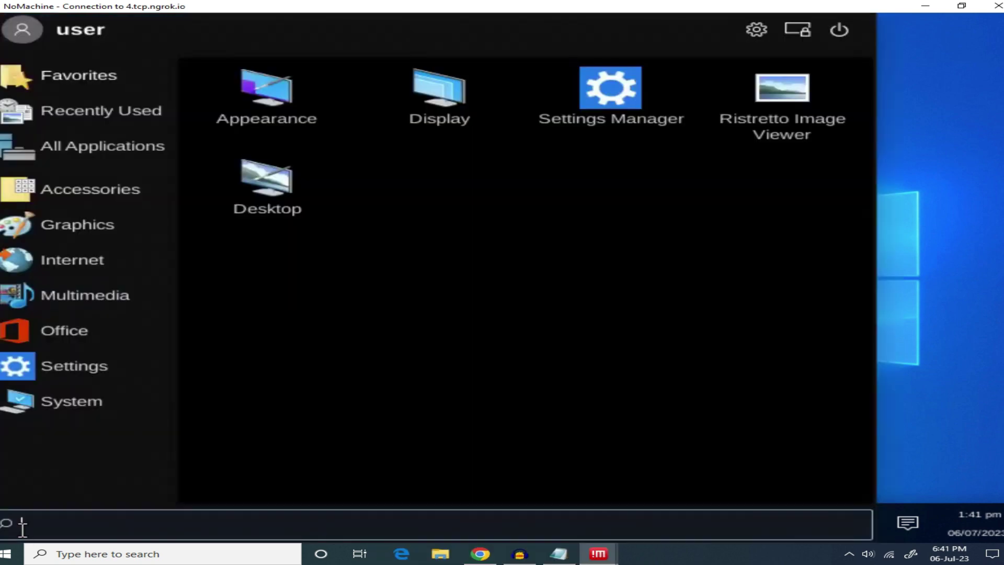
{"action": "left_click", "coordinate": [457, 93]}
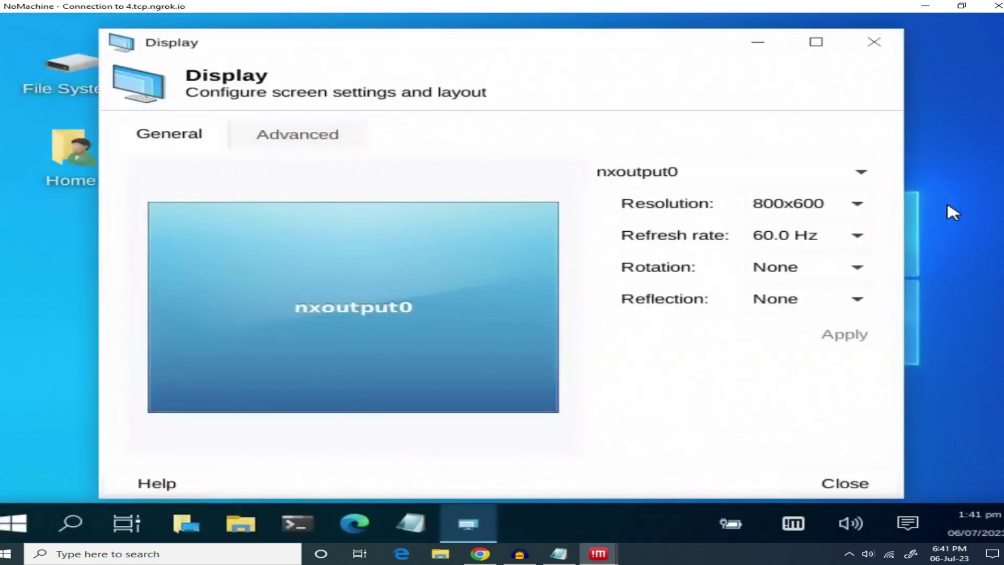
{"action": "left_click", "coordinate": [857, 205]}
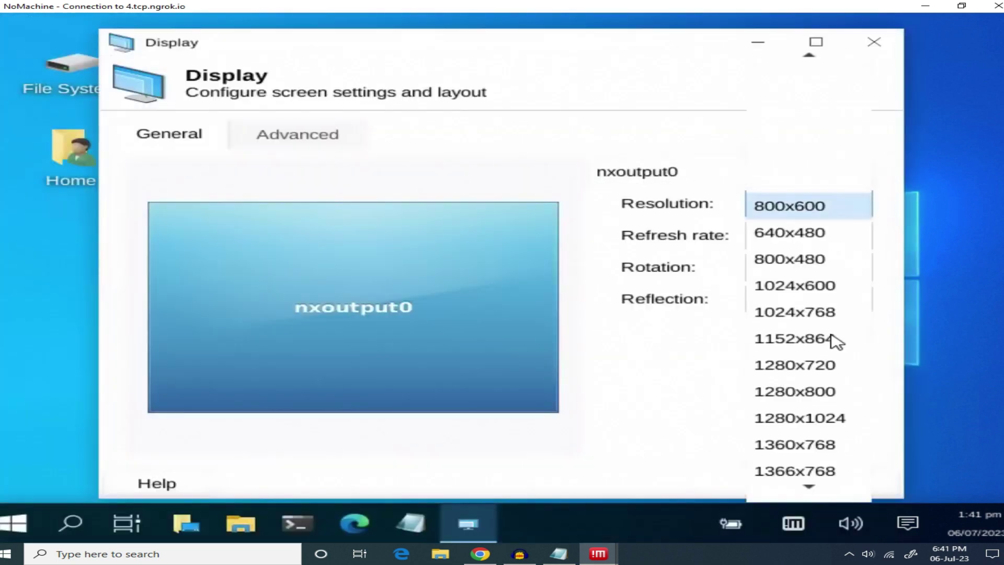
{"action": "left_click", "coordinate": [834, 369]}
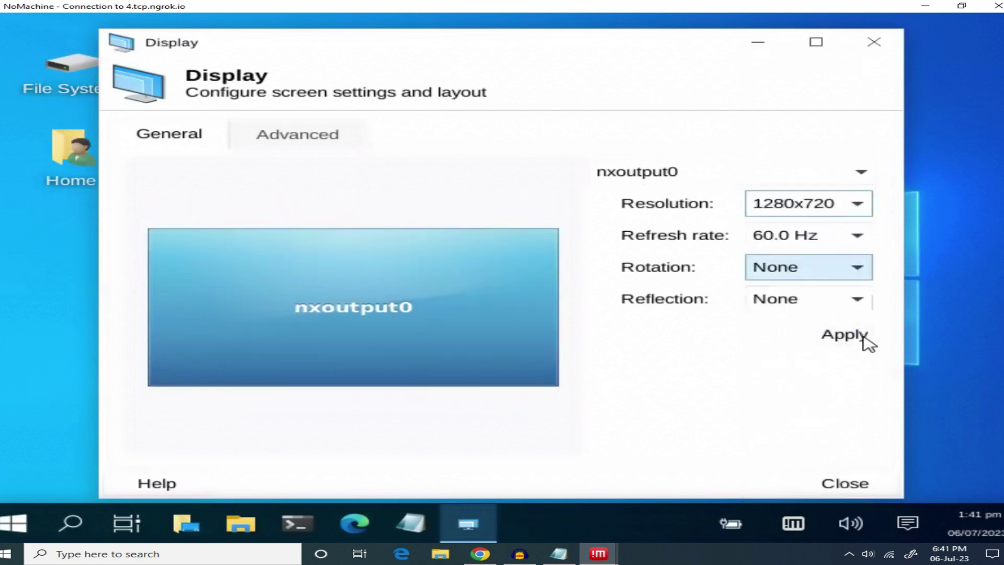
{"action": "left_click", "coordinate": [863, 337]}
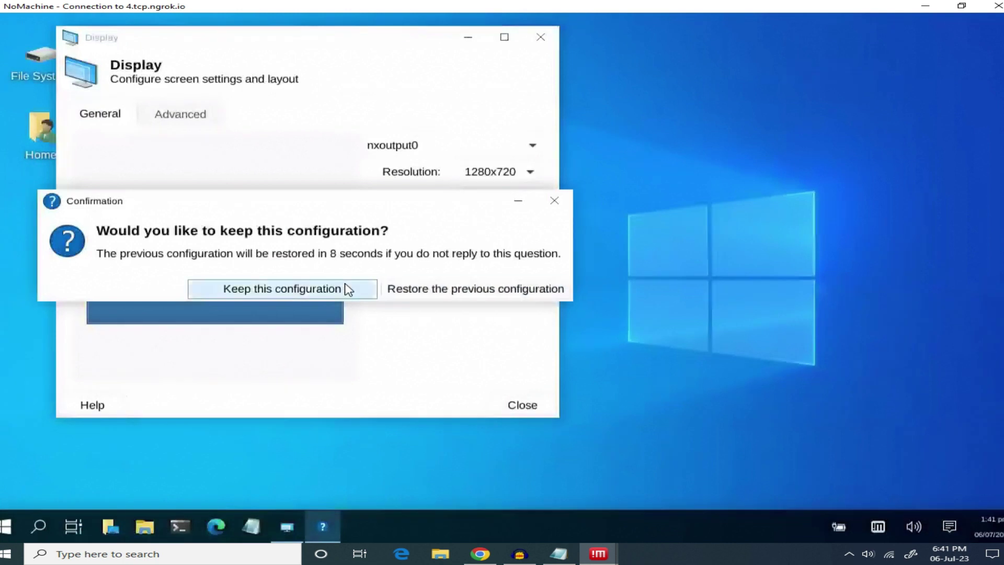
{"action": "left_click", "coordinate": [347, 289]}
{"action": "left_click", "coordinate": [539, 411]}
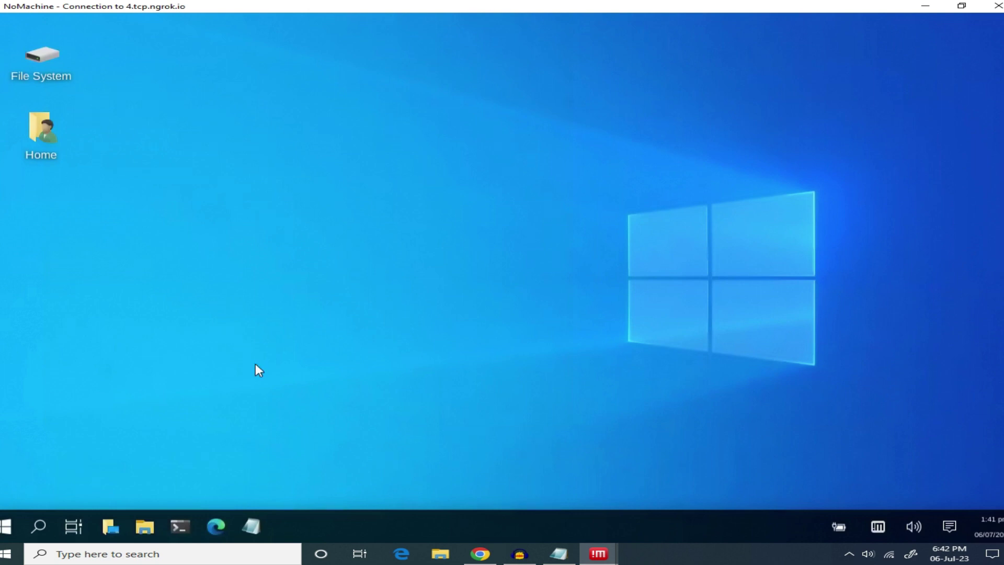
{"action": "left_click", "coordinate": [217, 526]}
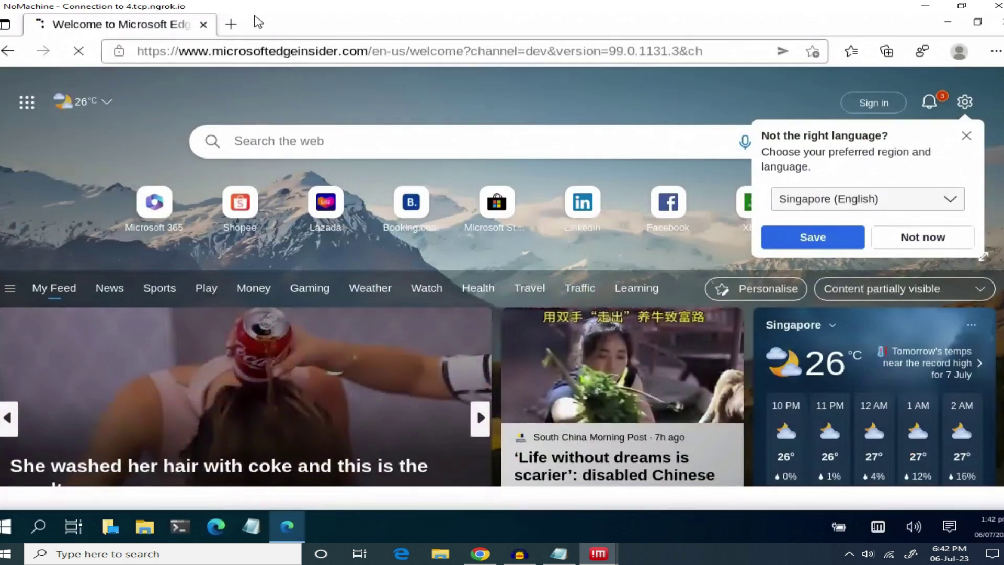
{"action": "left_click", "coordinate": [233, 25]}
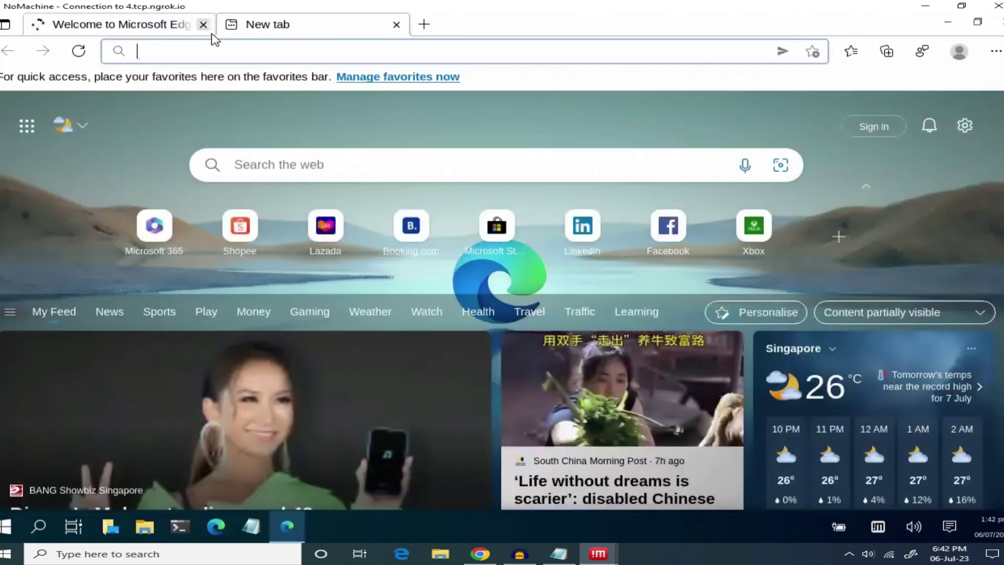
{"action": "left_click", "coordinate": [204, 25]}
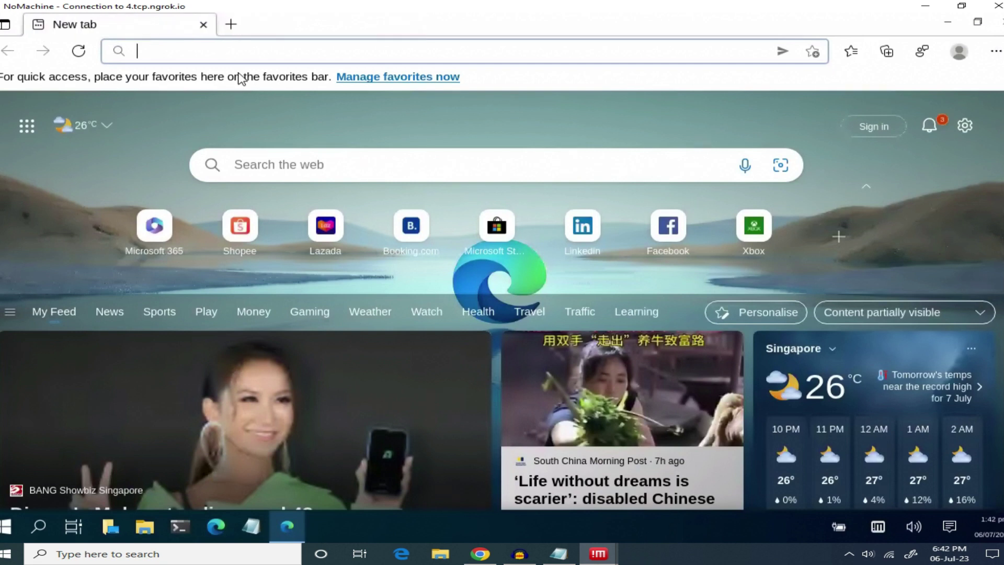
{"action": "type", "text": "www"}
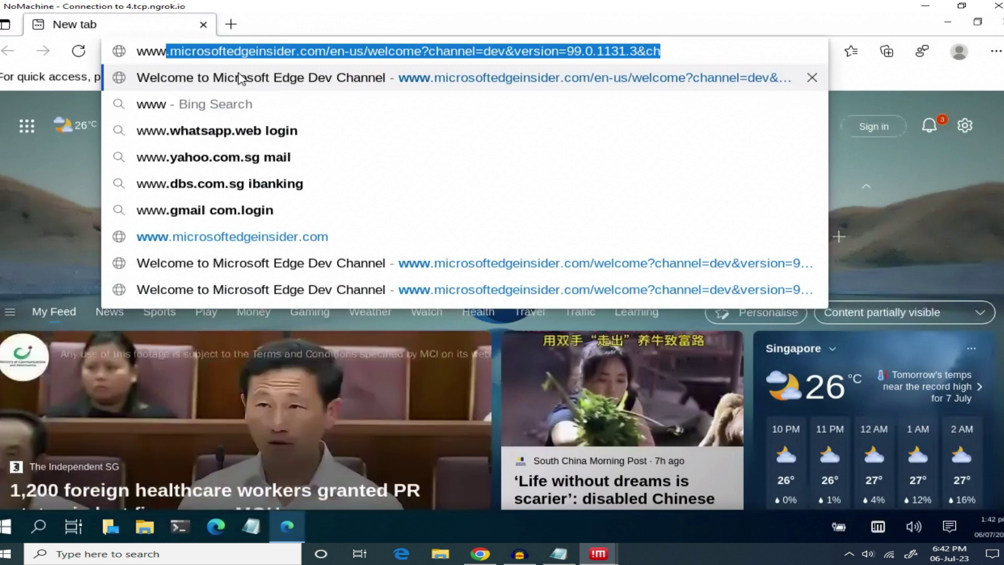
{"action": "type", "text": ".google.com"}
{"action": "key", "text": "Return"}
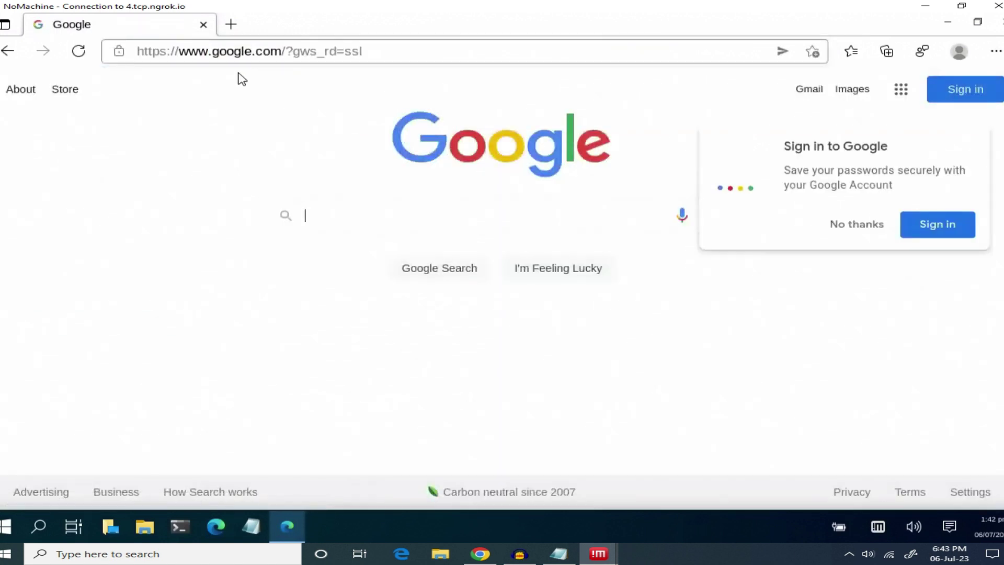
- Search Google for "my ip address location" using the matching suggestion
{"action": "type", "text": "my ip"}
{"action": "key", "text": "Down"}
{"action": "key", "text": "Down"}
{"action": "key", "text": "Down"}
{"action": "key", "text": "Down"}
{"action": "key", "text": "Down"}
{"action": "key", "text": "Down"}
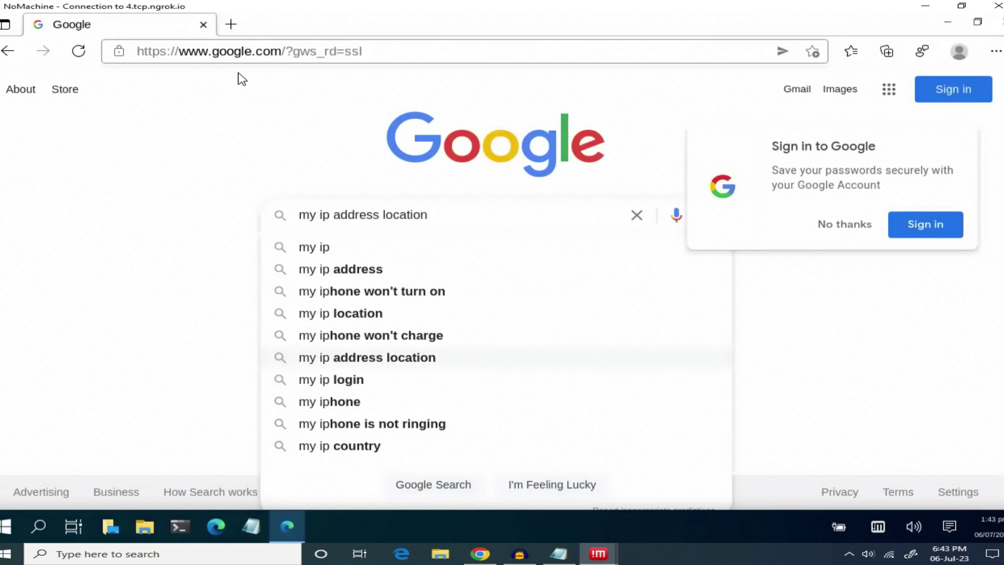
{"action": "key", "text": "Return"}
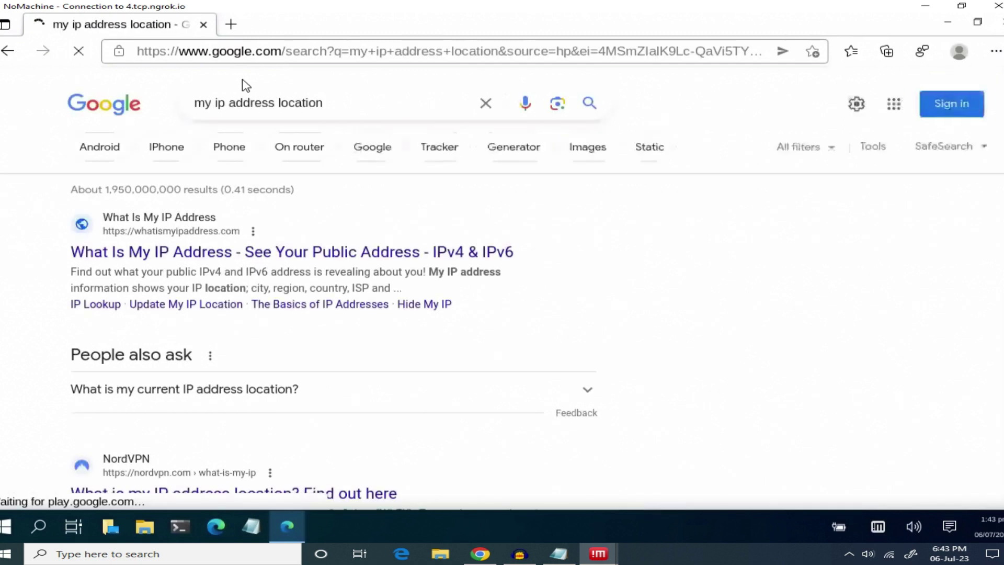
- Visit the whatismyipaddress.com result and examine the remote machine's IP address and location details
{"action": "left_click", "coordinate": [398, 253]}
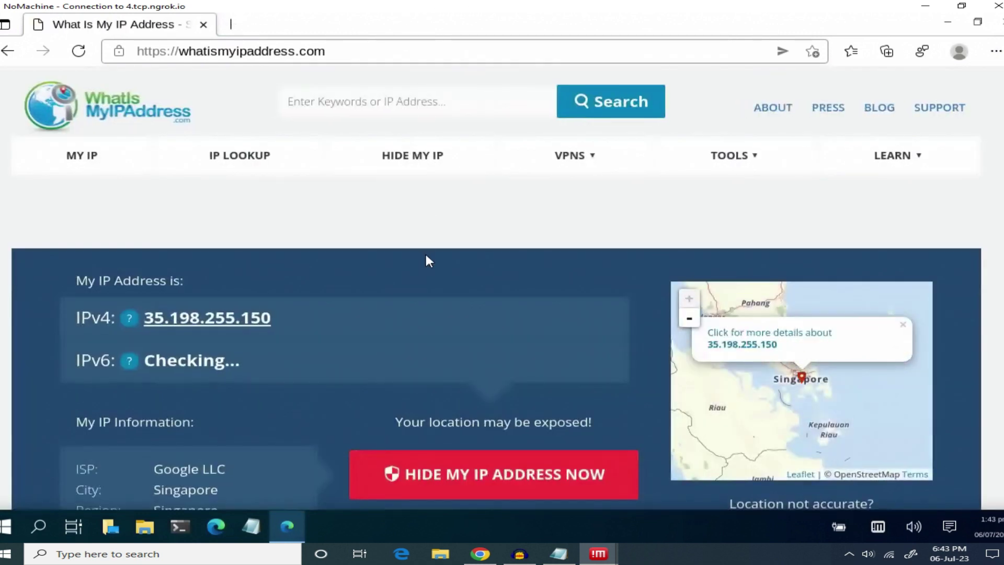
{"action": "scroll", "coordinate": [425, 252], "scroll_direction": "down", "scroll_amount": 2}
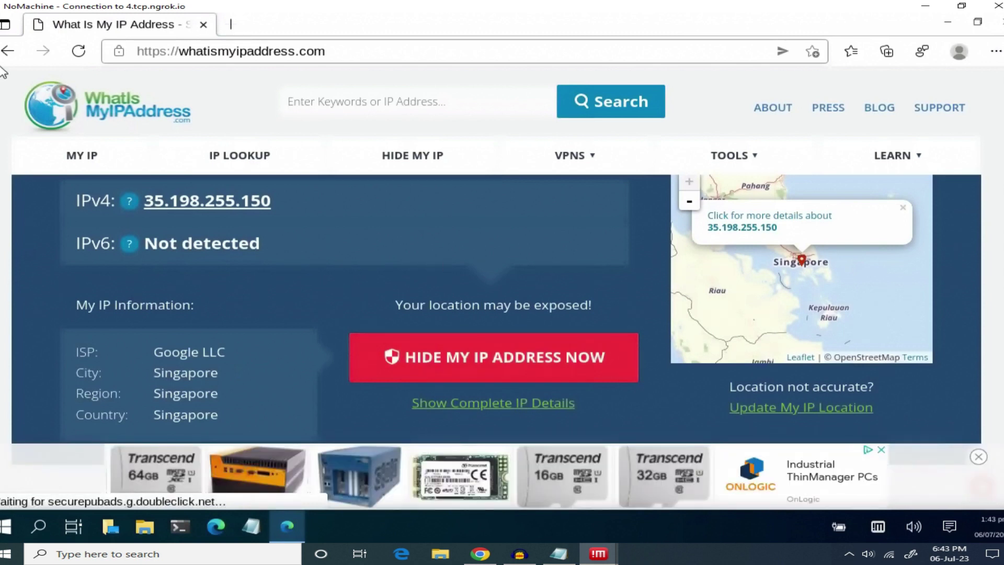
{"action": "key", "text": "shift+F10"}
{"action": "key", "text": "Escape"}
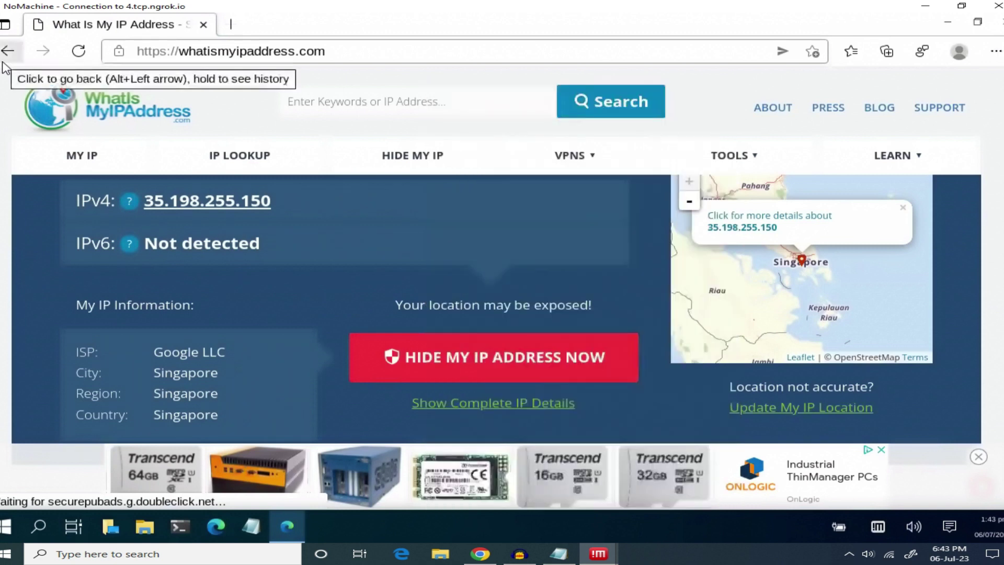
- Return to the Google results and search for "speed test" instead
{"action": "key", "text": "alt+Left"}
{"action": "left_click", "coordinate": [487, 106]}
{"action": "type", "text": "s"}
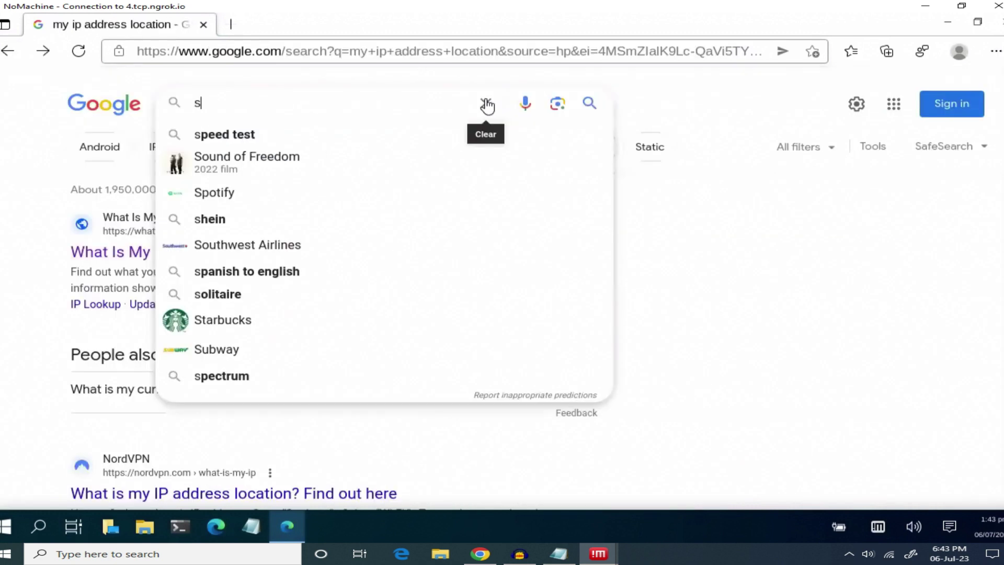
{"action": "key", "text": "Down"}
{"action": "key", "text": "Return"}
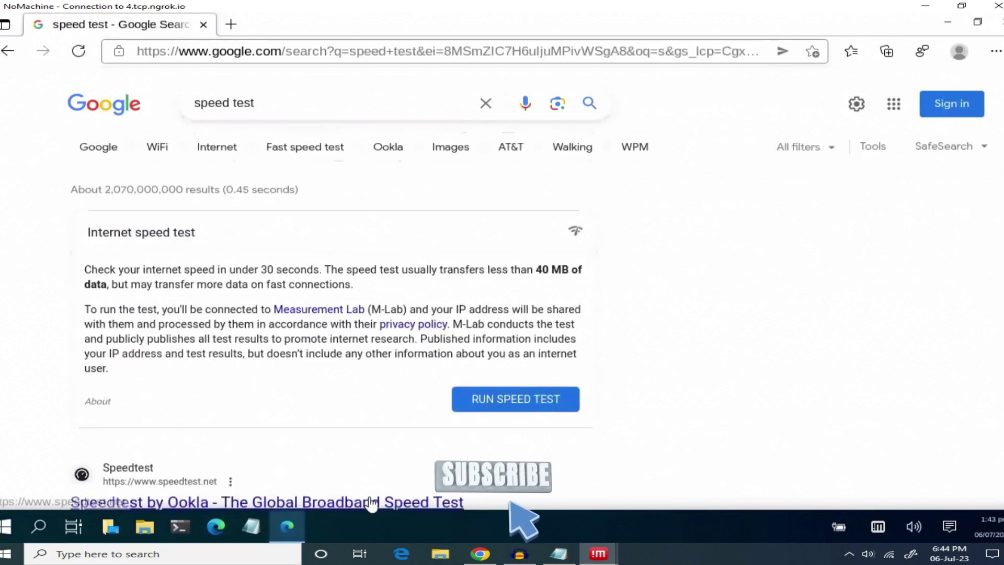
- Visit the Speedtest by Ookla result and run a speed test of the remote machine's connection
{"action": "left_click", "coordinate": [314, 502]}
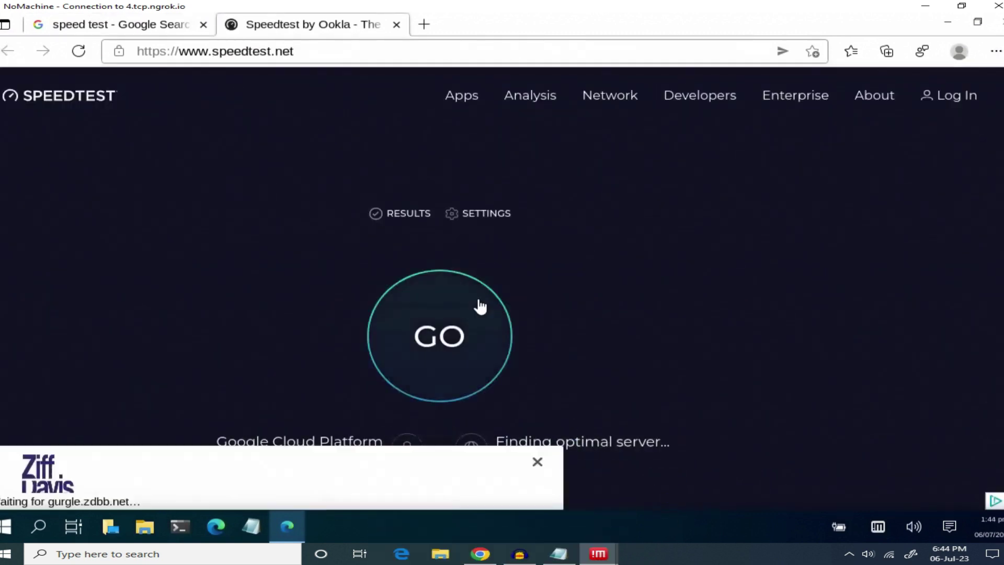
{"action": "left_click", "coordinate": [540, 329]}
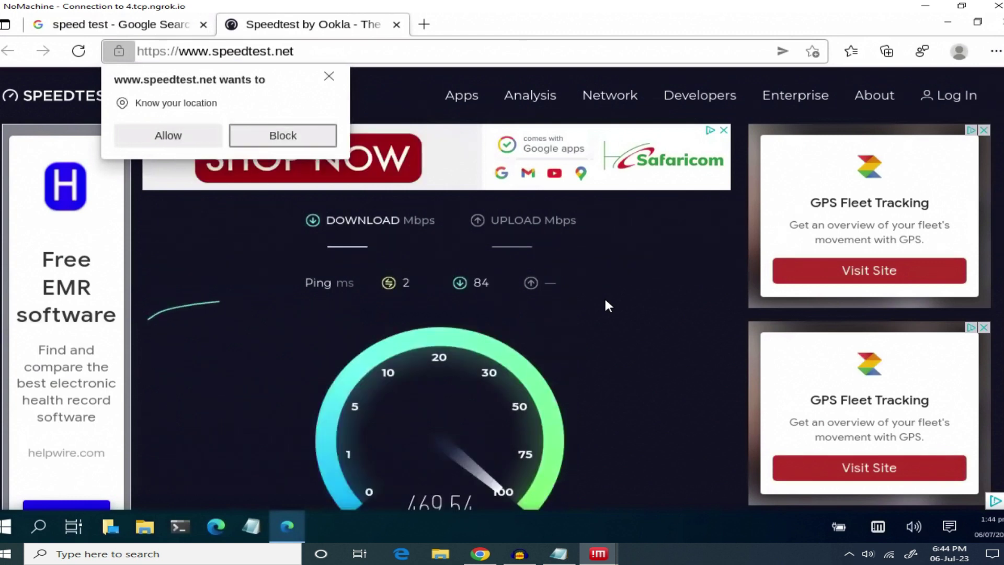
{"action": "scroll", "coordinate": [605, 302], "scroll_direction": "down", "scroll_amount": 1}
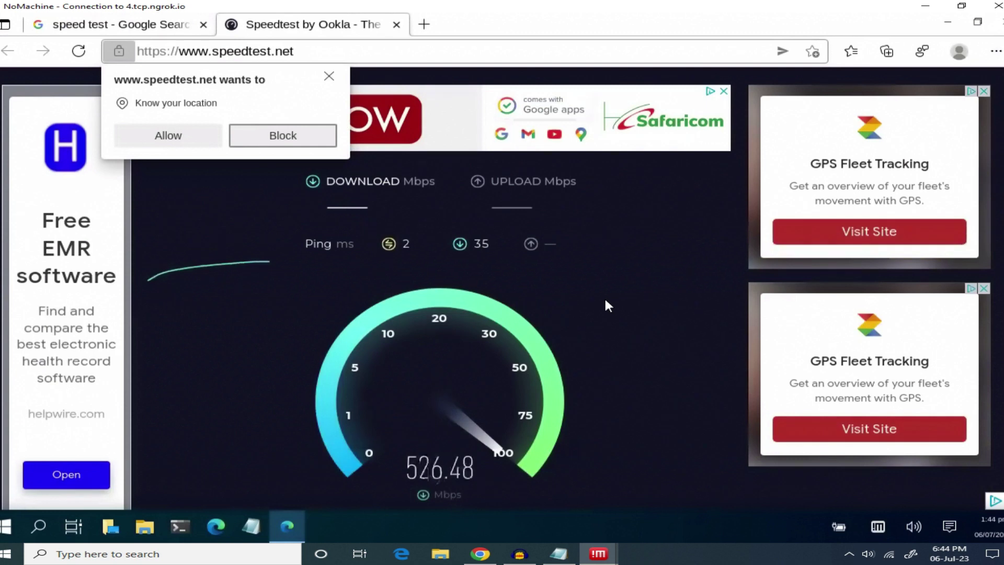